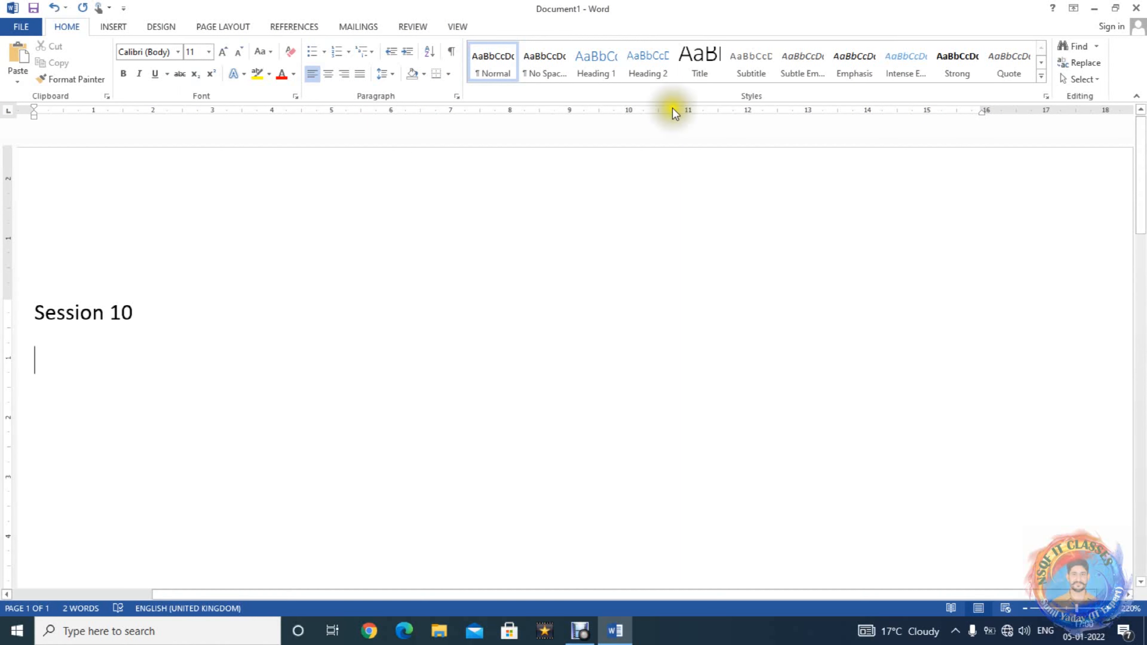
- Write the line "Line Number:- it automtacally generate line number." below the Session 10 heading and start a new paragraph
click(239, 20)
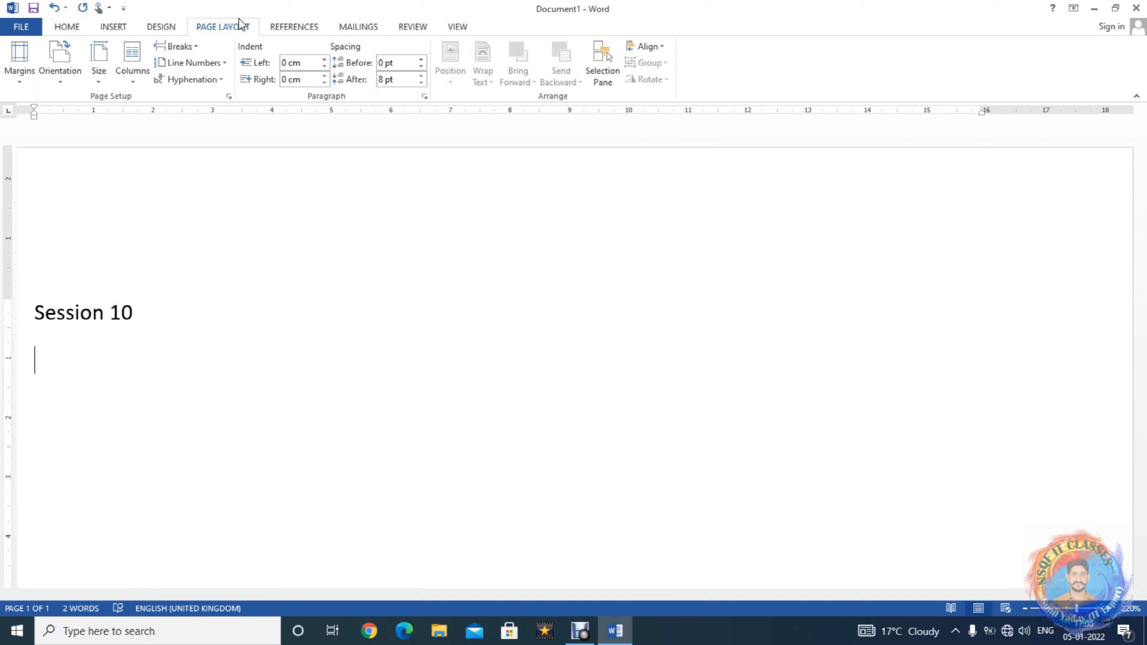
text(Line Number:)
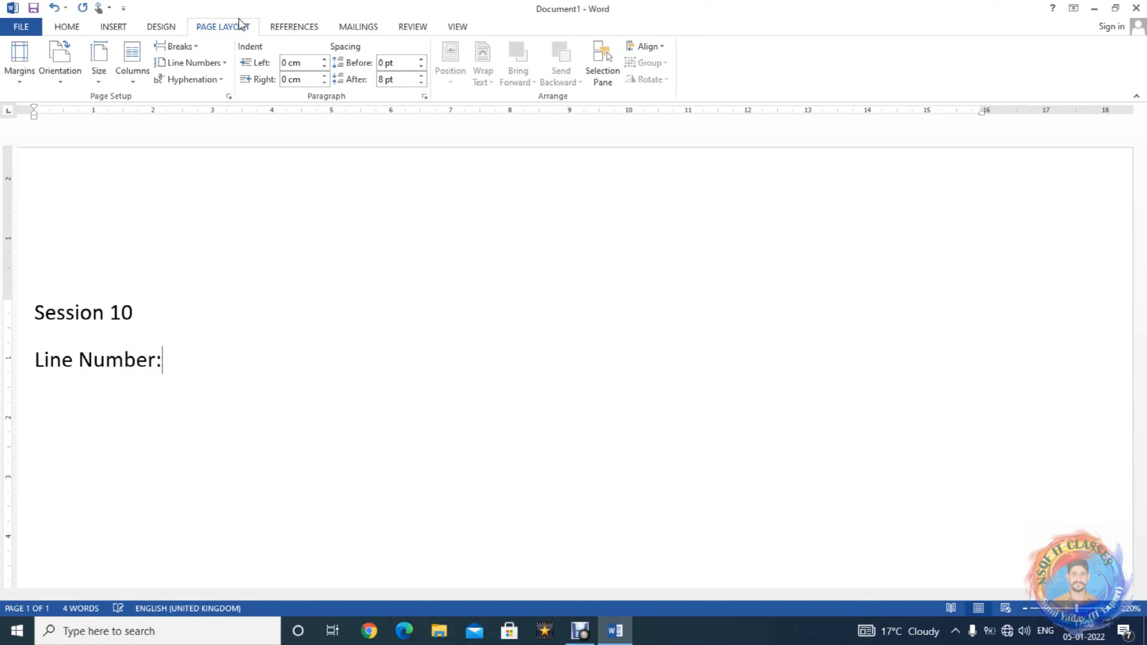
text(- it automtai)
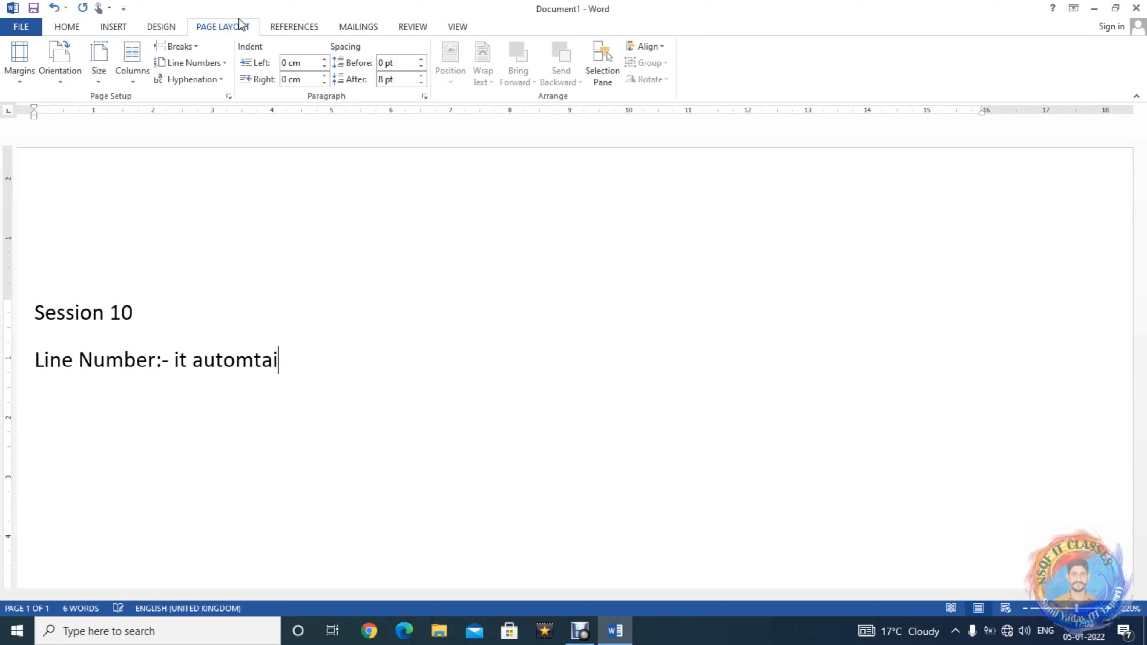
key(BackSpace)
text(cally gene)
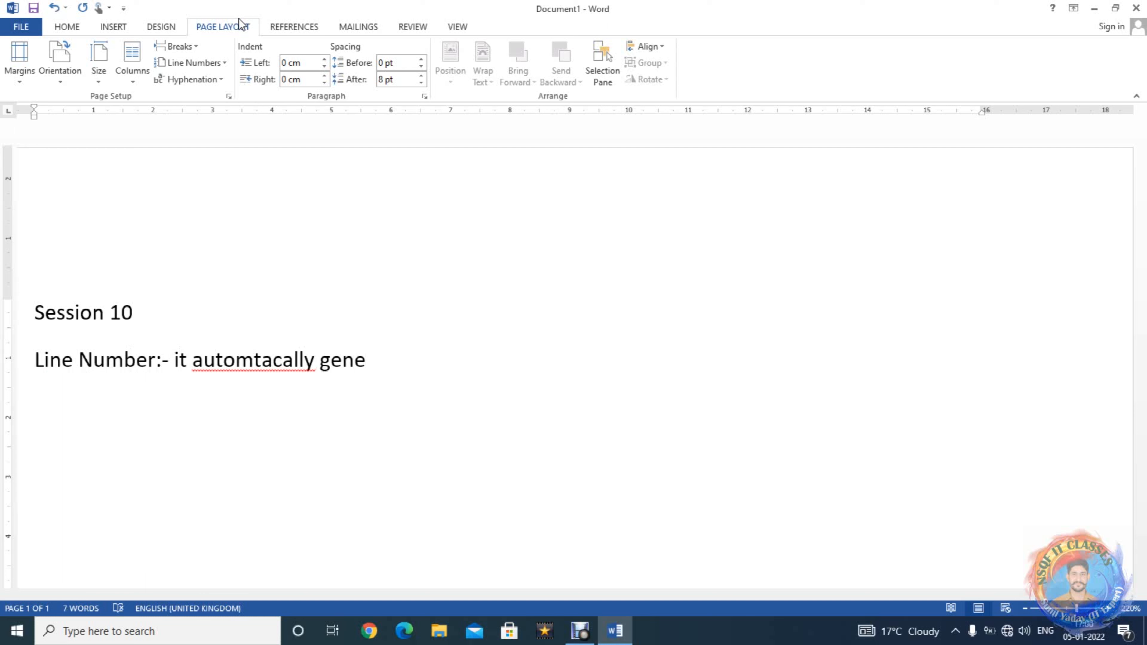
text(rate line numner)
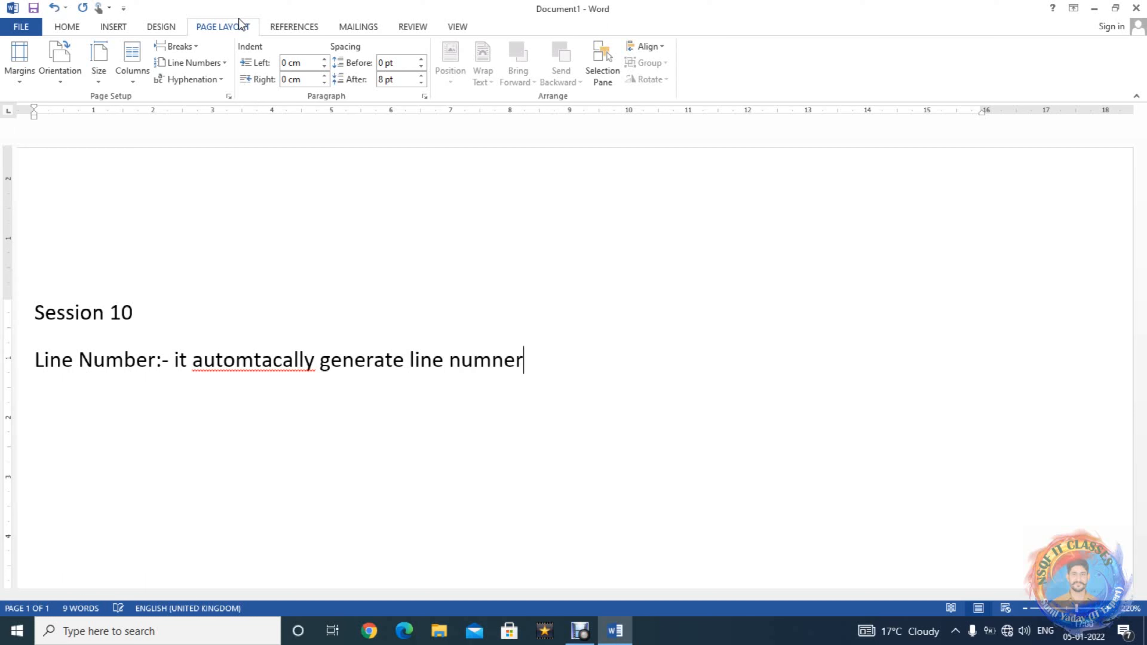
key(BackSpace)
key(BackSpace)
key(BackSpace)
text(ber.)
key(Return)
- Add the heading "Hyphenation:" below the Line Number line, fixing its spelling with the suggested correction
text(hy)
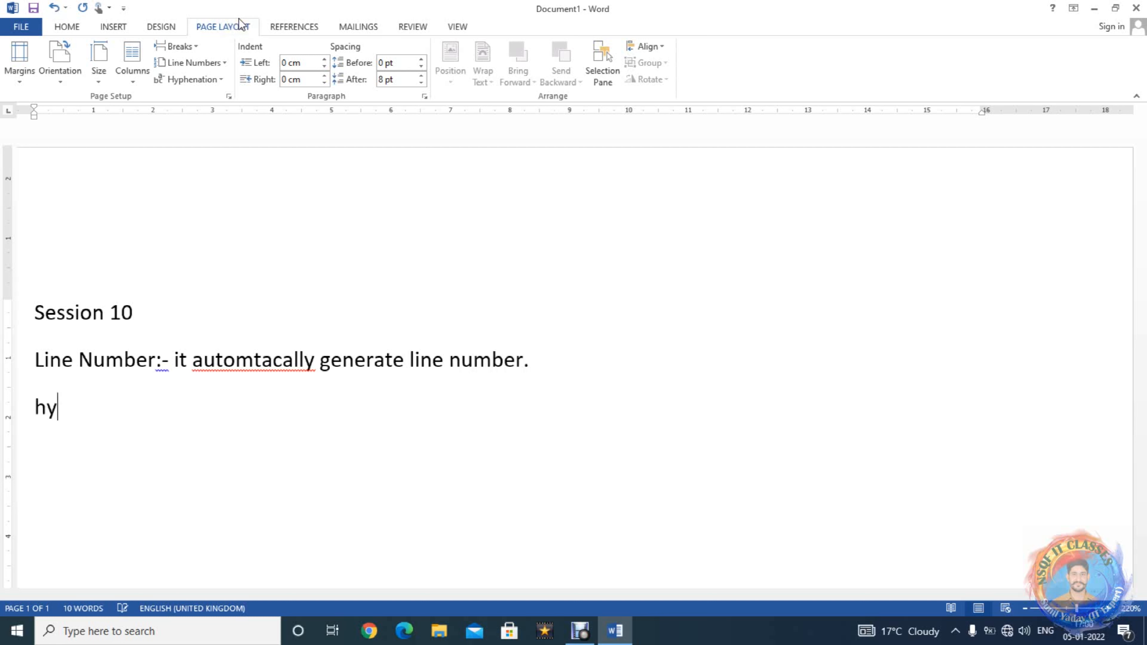
text(penasation)
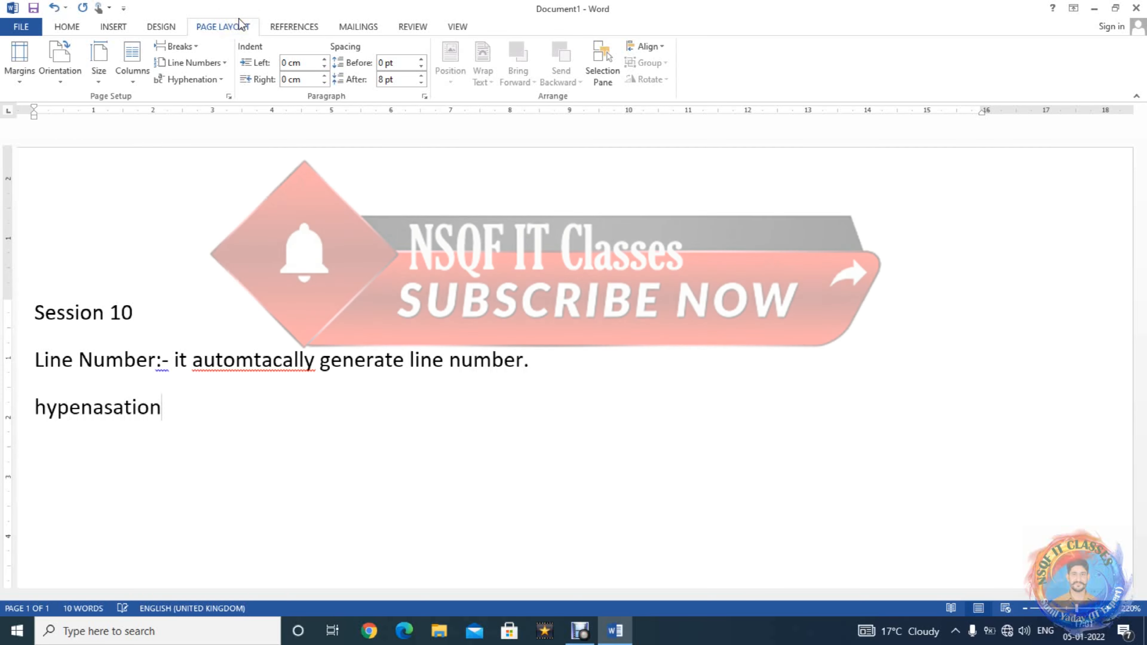
text(:)
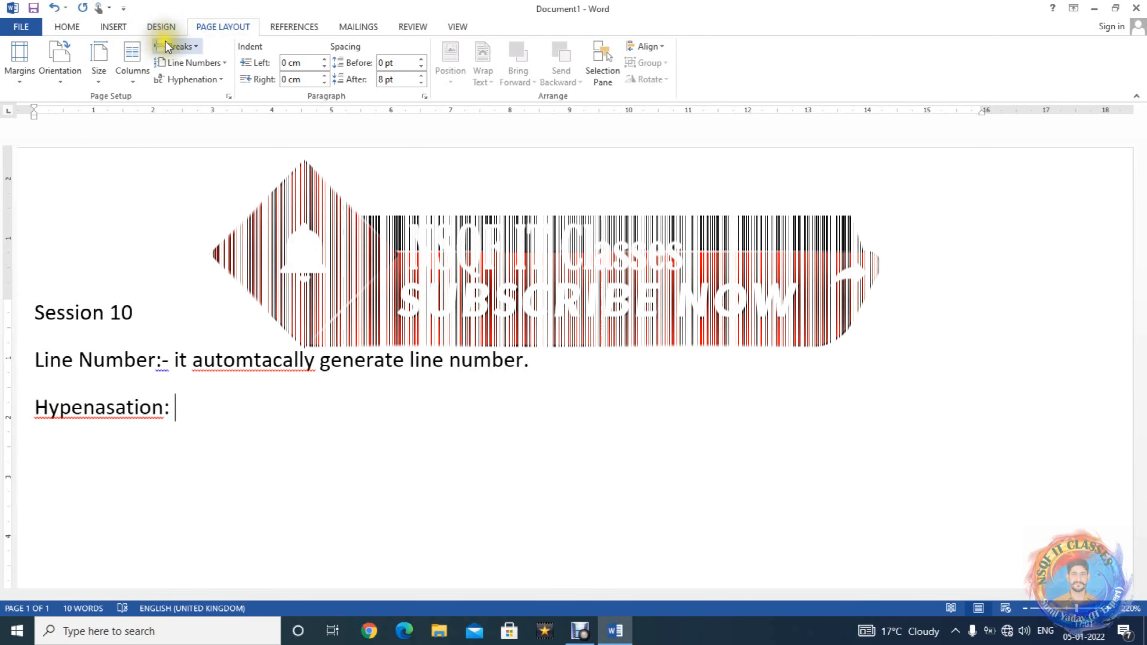
click(114, 411)
key(BackSpace)
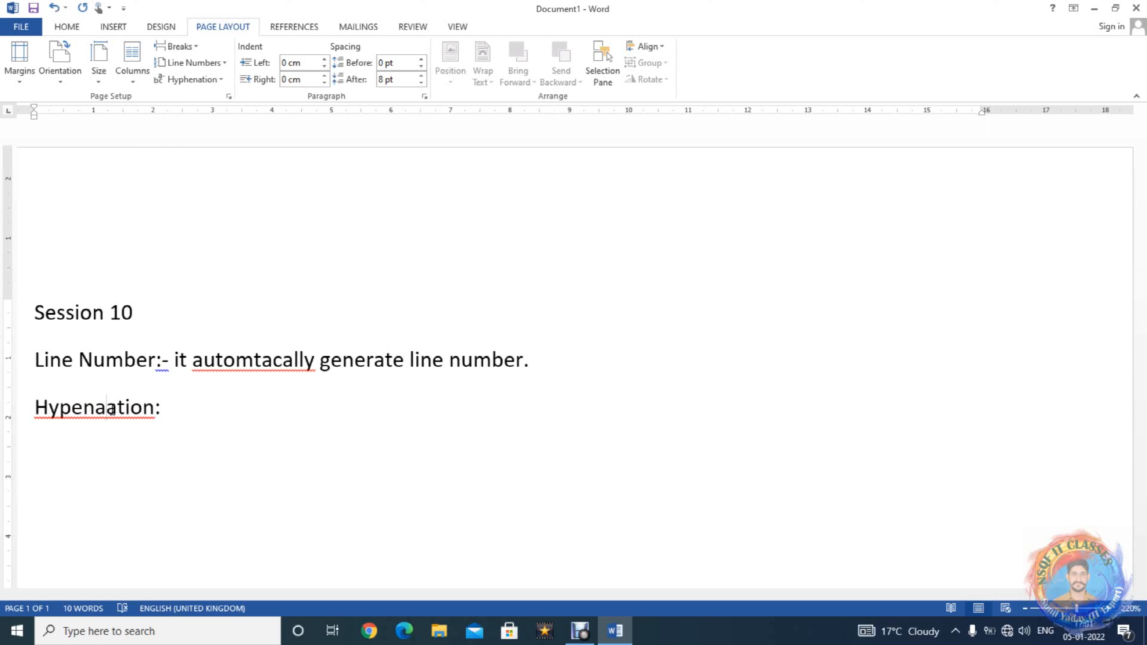
key(BackSpace)
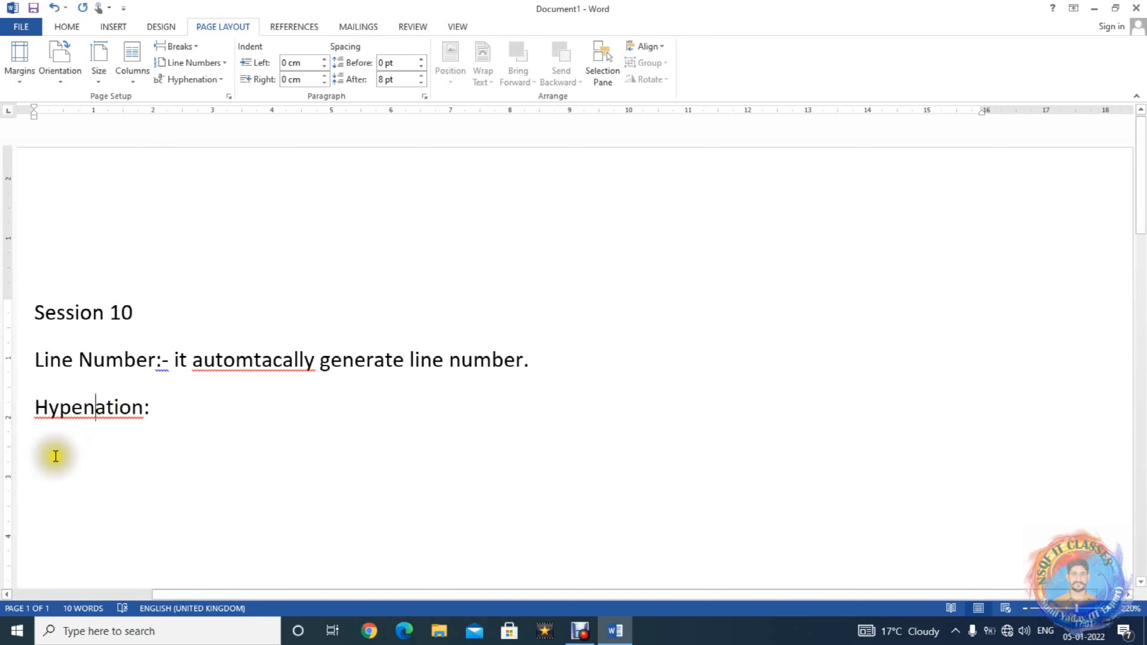
right_click(120, 409)
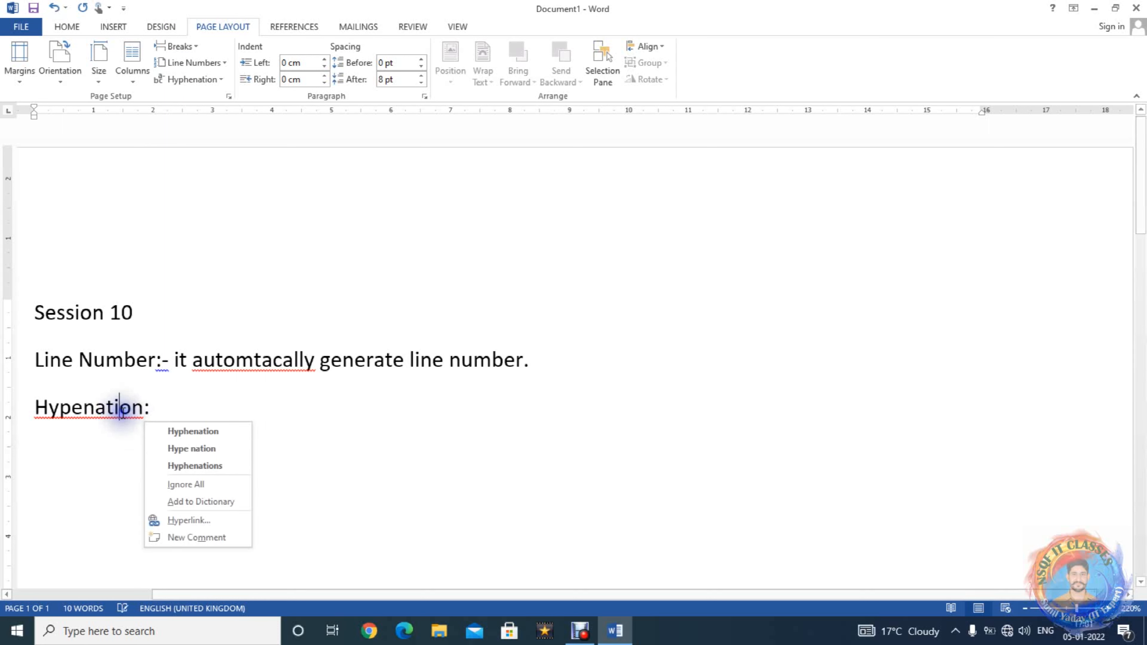
click(174, 430)
- Generate random sample paragraphs on a new line below the Hyphenation heading using =rand()
click(181, 418)
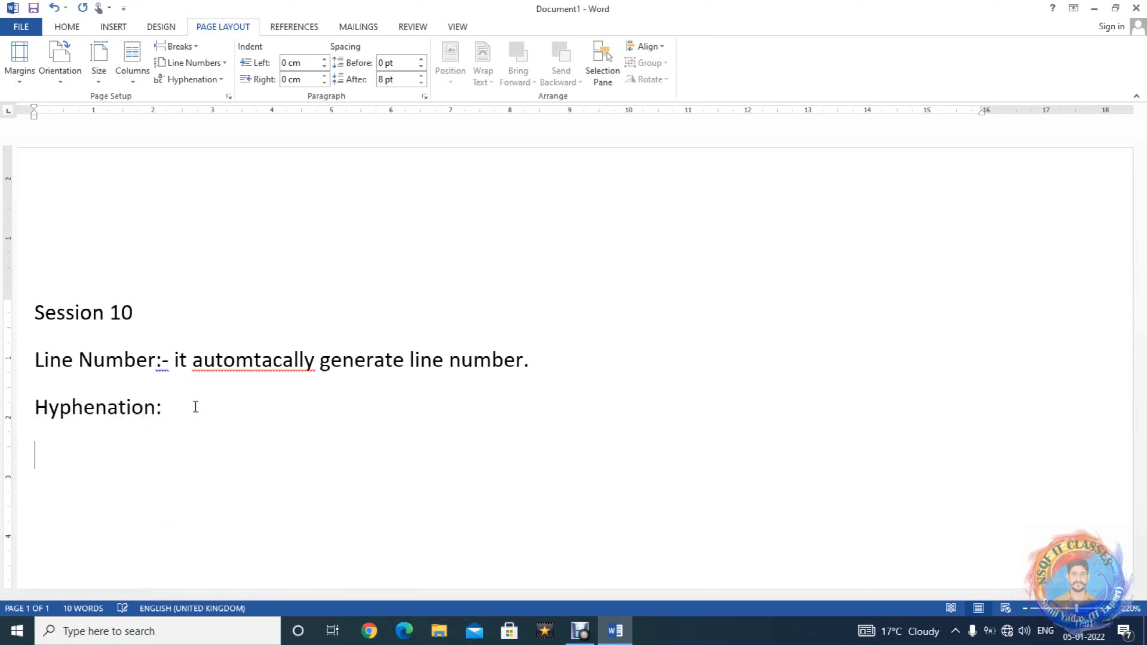
text(=rand())
key(Return)
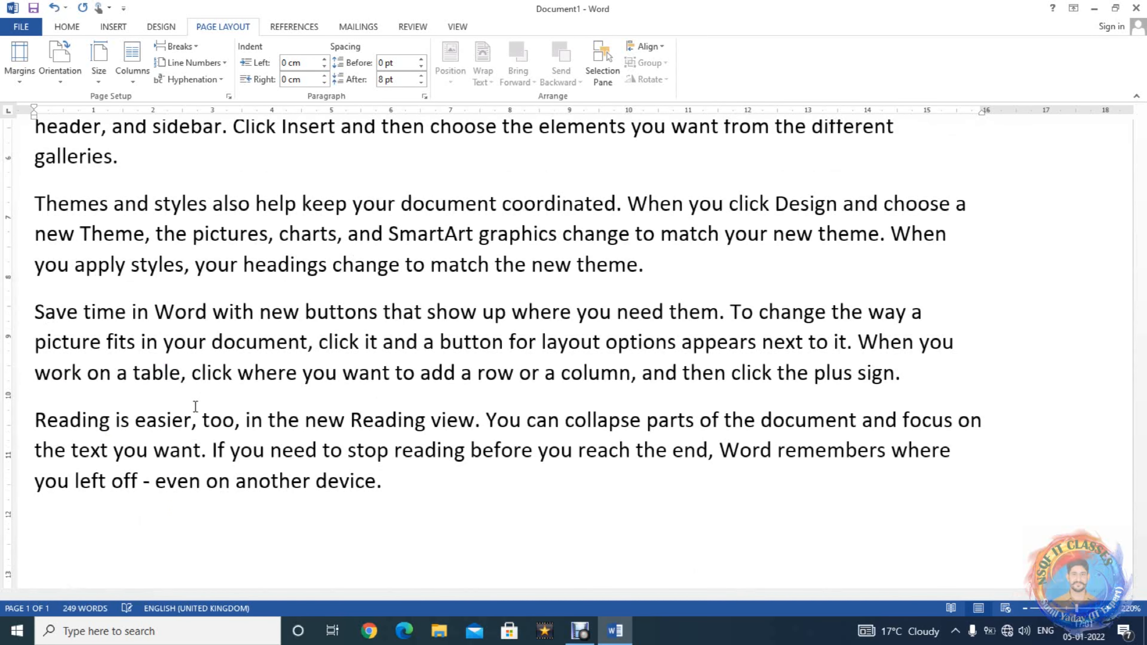
- Look through the generated sample paragraphs and examine how their lines end
key(Up)
key(Up)
key(Up)
key(Up)
key(Up)
key(Up)
key(Up)
key(Up)
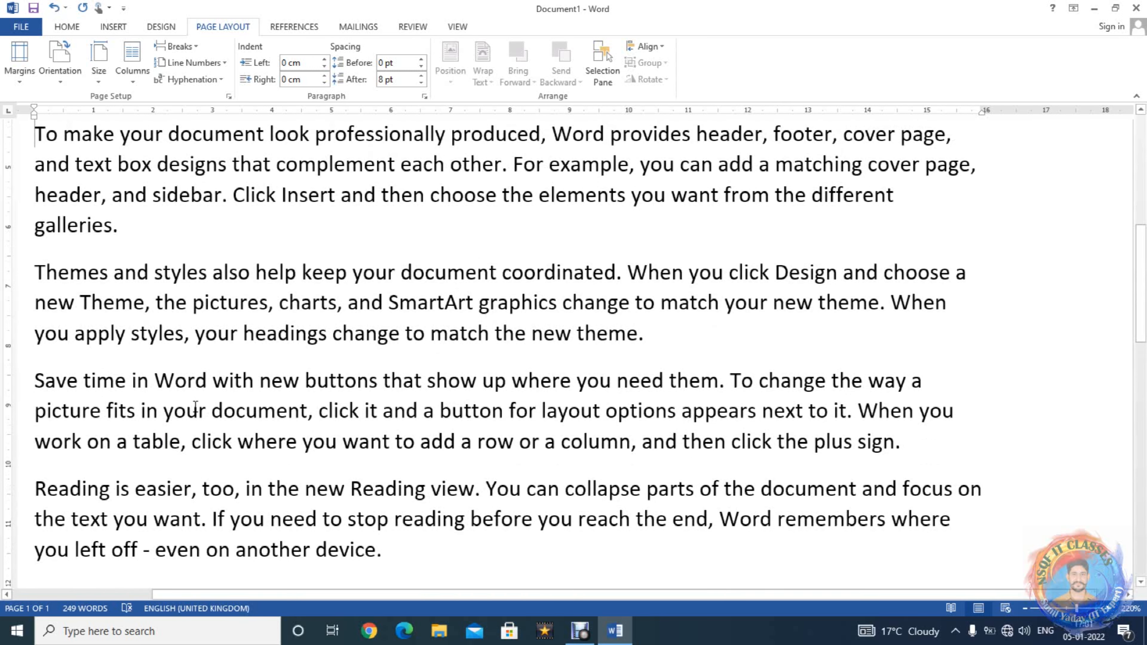
key(Right)
key(Right)
key(Right)
key(Right)
key(Right)
key(Right)
key(Right)
key(Right)
key(Right)
key(Right)
key(Right)
key(Right)
key(Right)
key(Right)
key(Right)
key(Right)
key(Right)
key(Right)
key(Right)
key(Right)
key(Down)
key(Down)
key(Right)
key(Right)
key(Right)
key(Right)
key(Right)
key(Right)
key(Right)
key(Right)
key(Right)
key(Right)
key(Right)
key(Right)
key(Right)
key(Right)
key(Right)
key(Right)
key(Right)
key(Right)
key(Right)
key(Right)
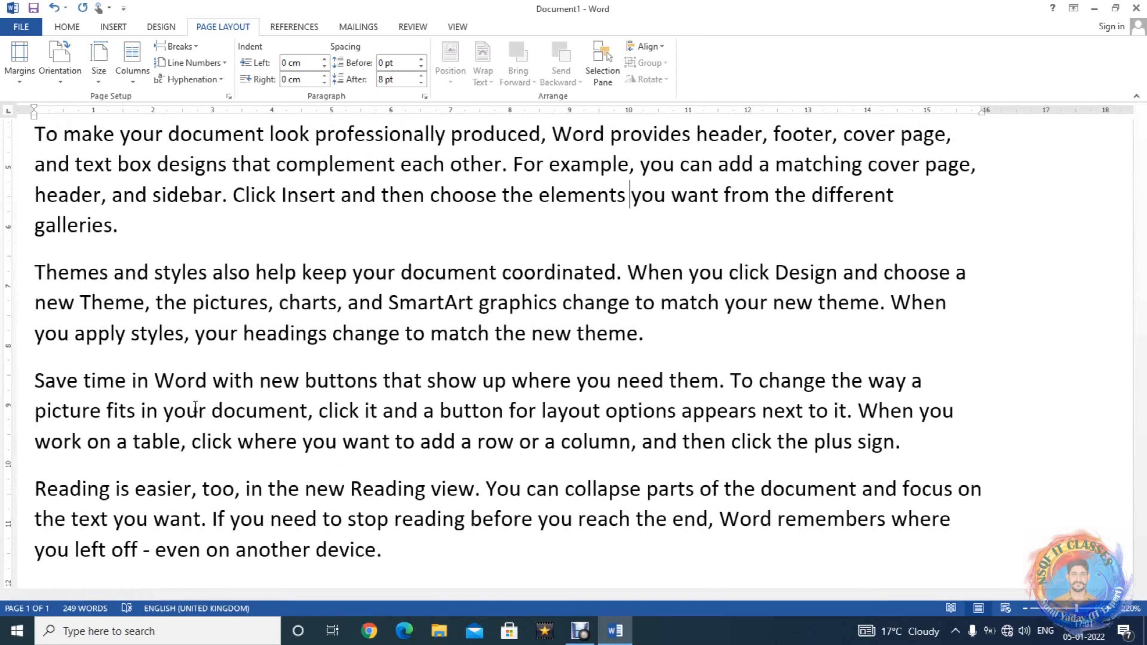
key(Right)
key(Right)
key(Right)
key(Up)
key(Up)
key(Up)
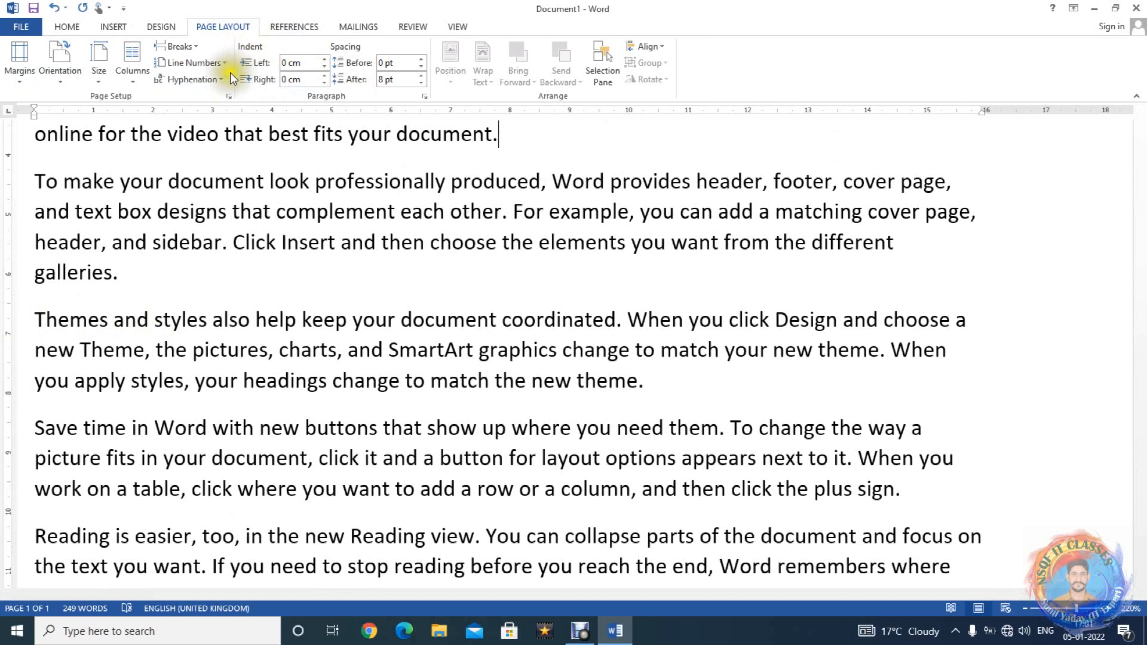
- Turn on automatic hyphenation for the document
click(221, 80)
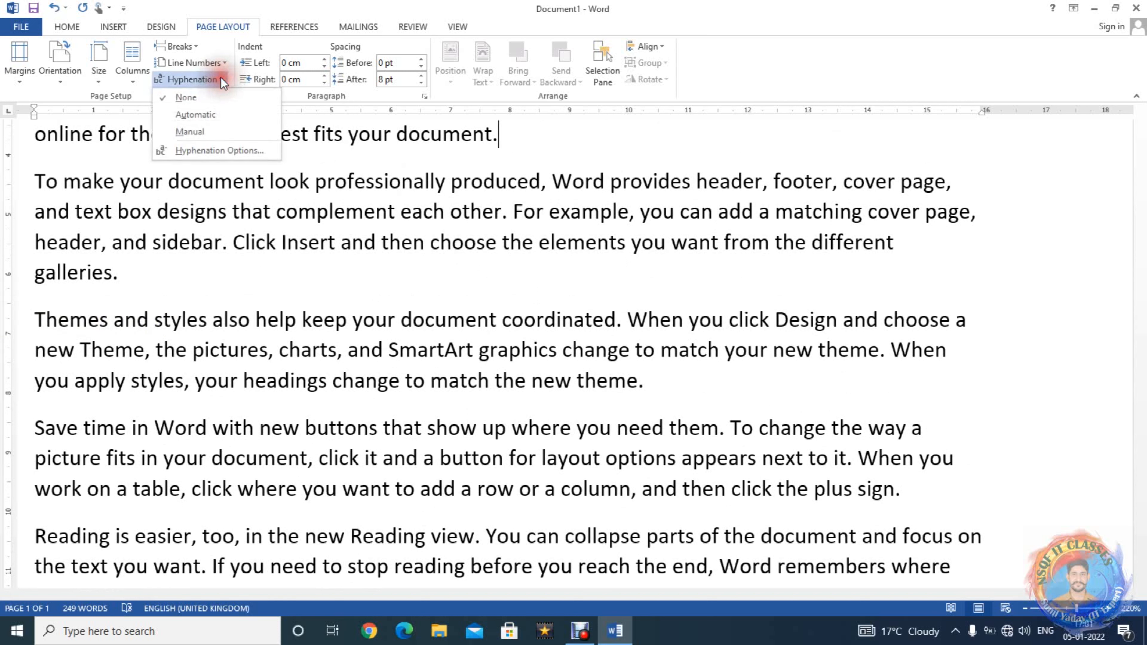
click(217, 113)
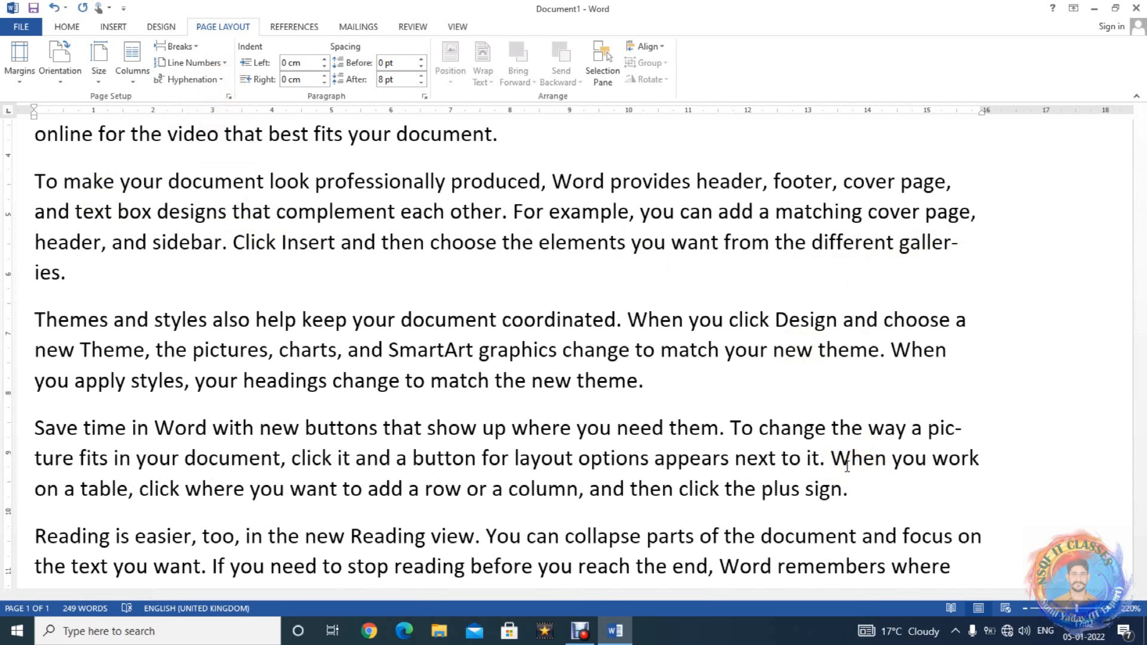
- Return to the Session 10 heading and turn on line numbers beside the document's text
key(Up)
key(Up)
key(Up)
key(Up)
key(Up)
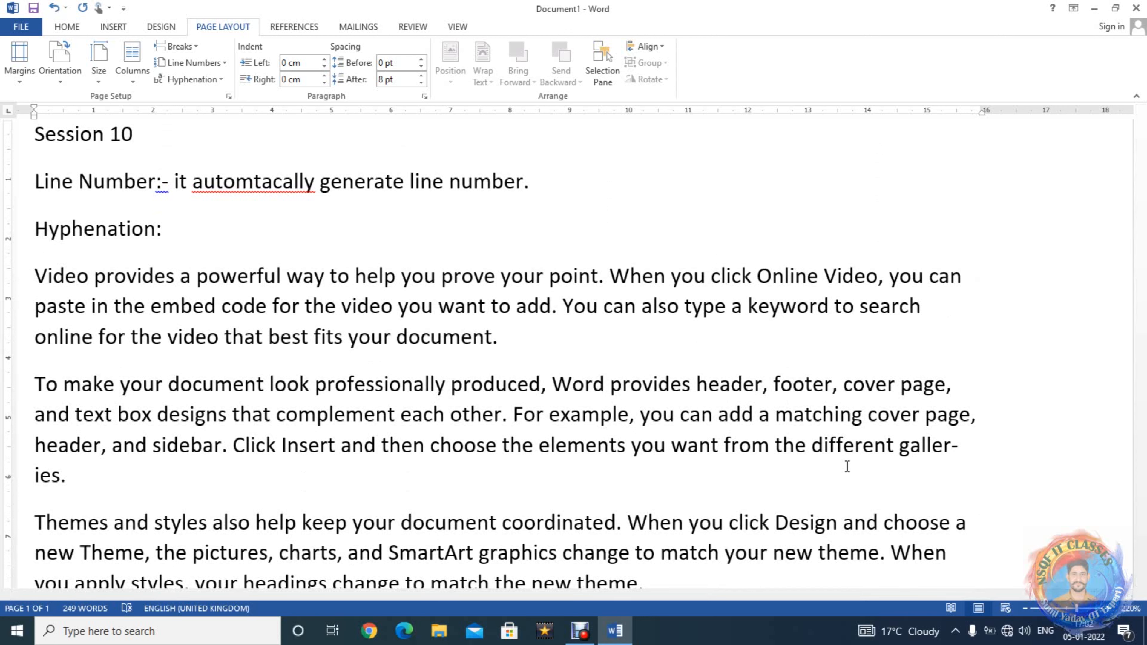
drag(421, 594, 349, 593)
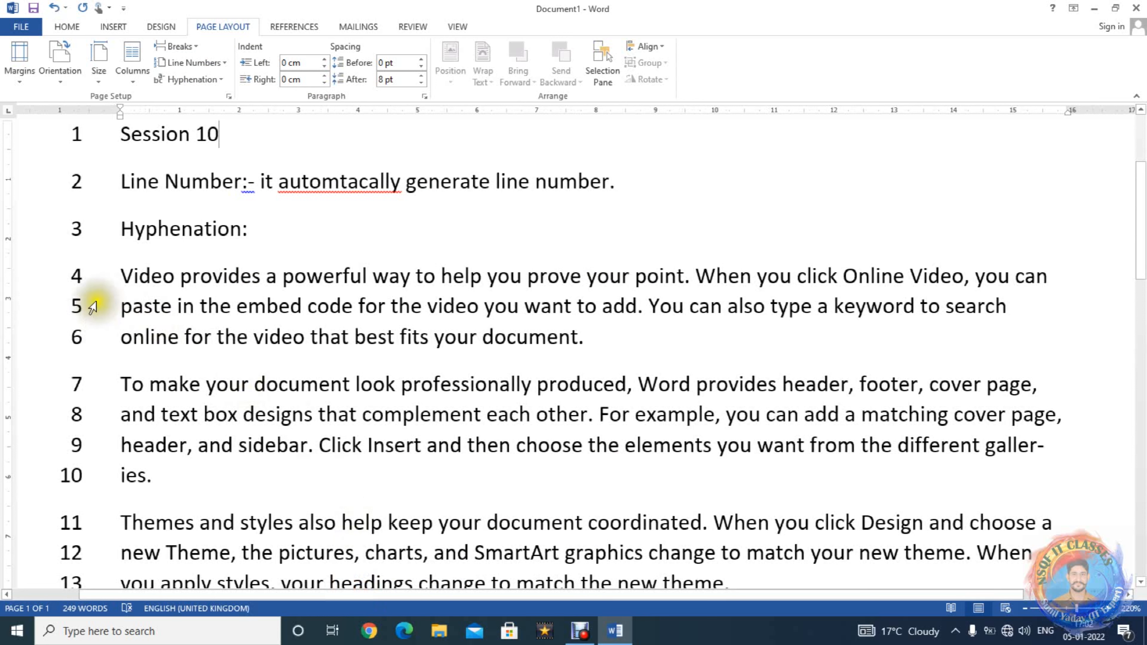
- Set the spacing after the first two sample paragraphs to 0 pt, keeping Multiple line spacing
drag(90, 275, 119, 465)
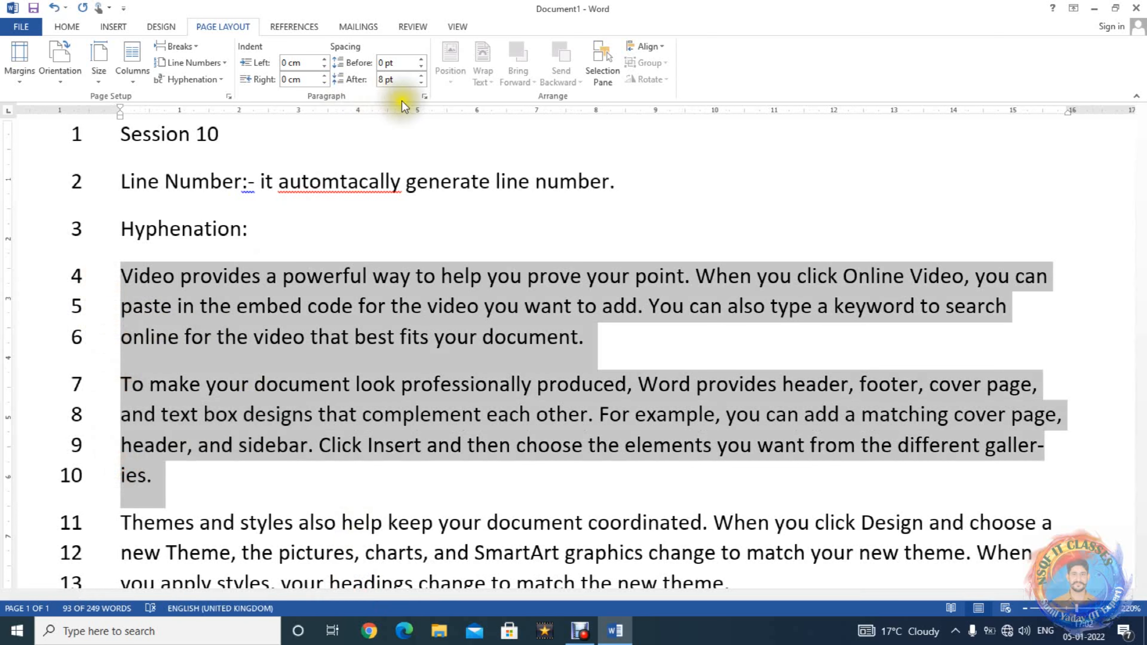
click(424, 96)
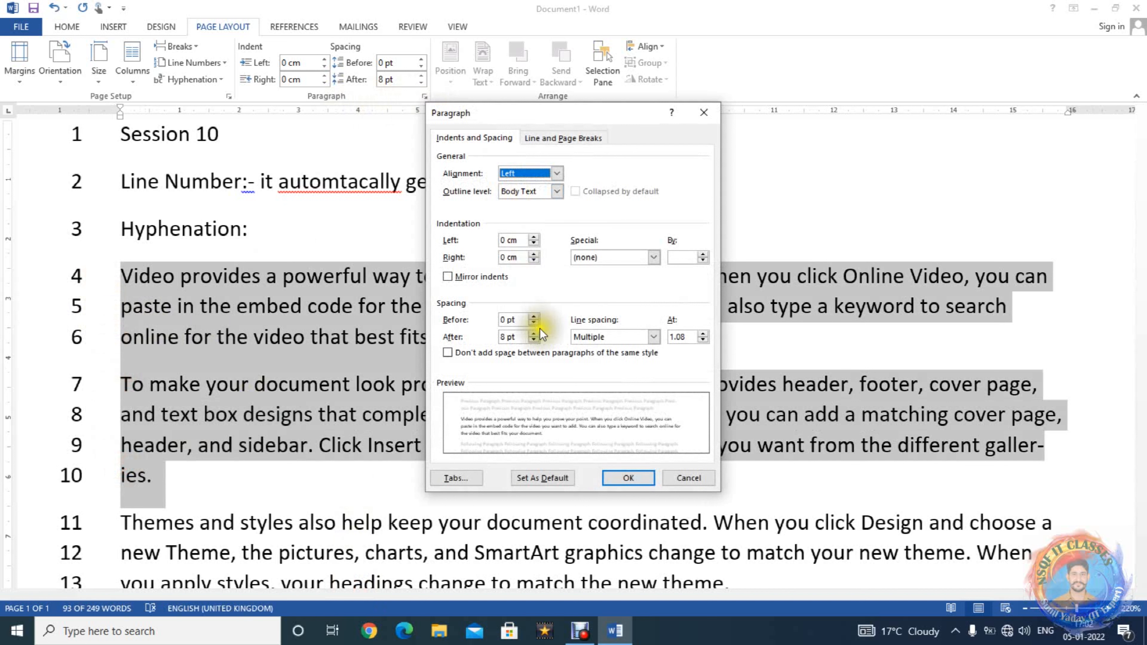
click(533, 340)
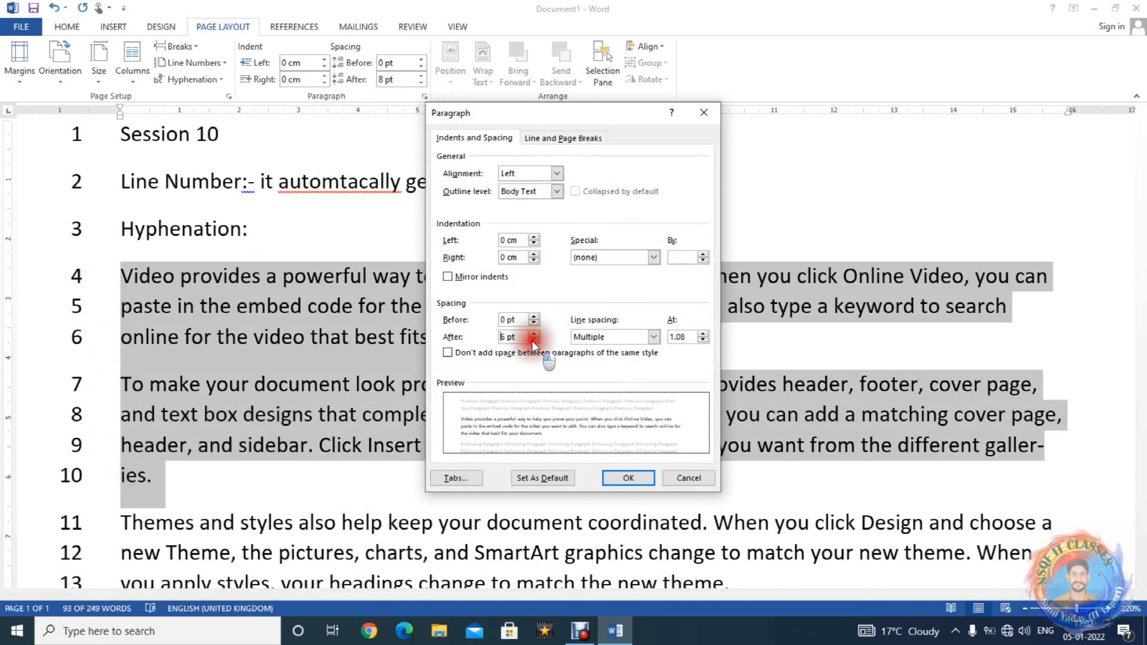
click(533, 340)
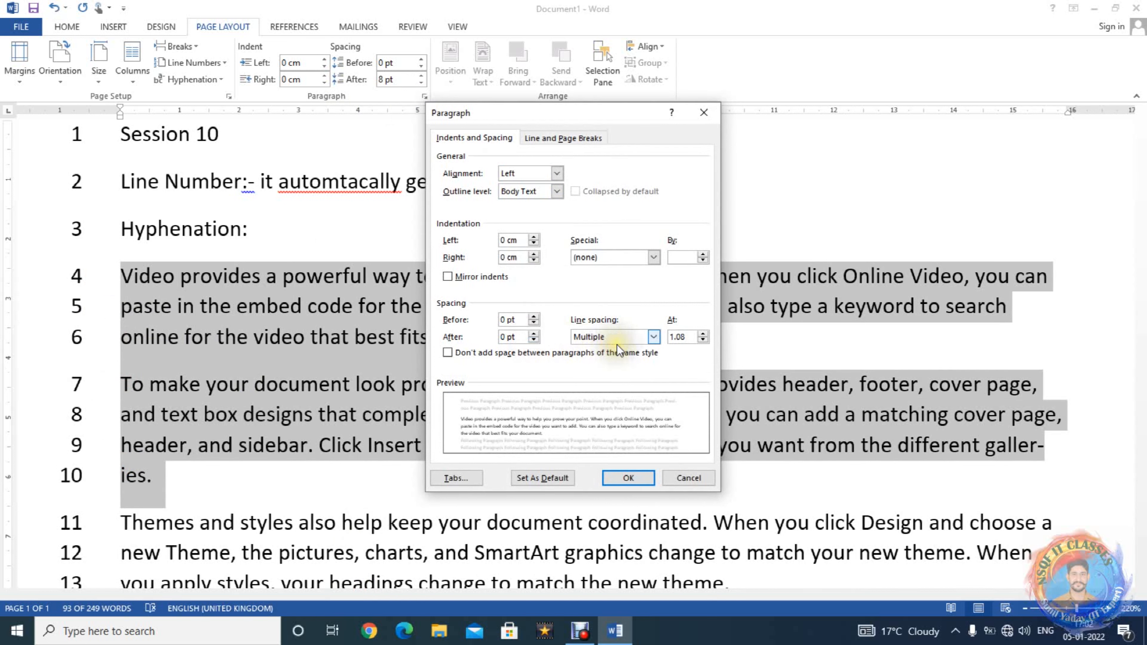
click(652, 338)
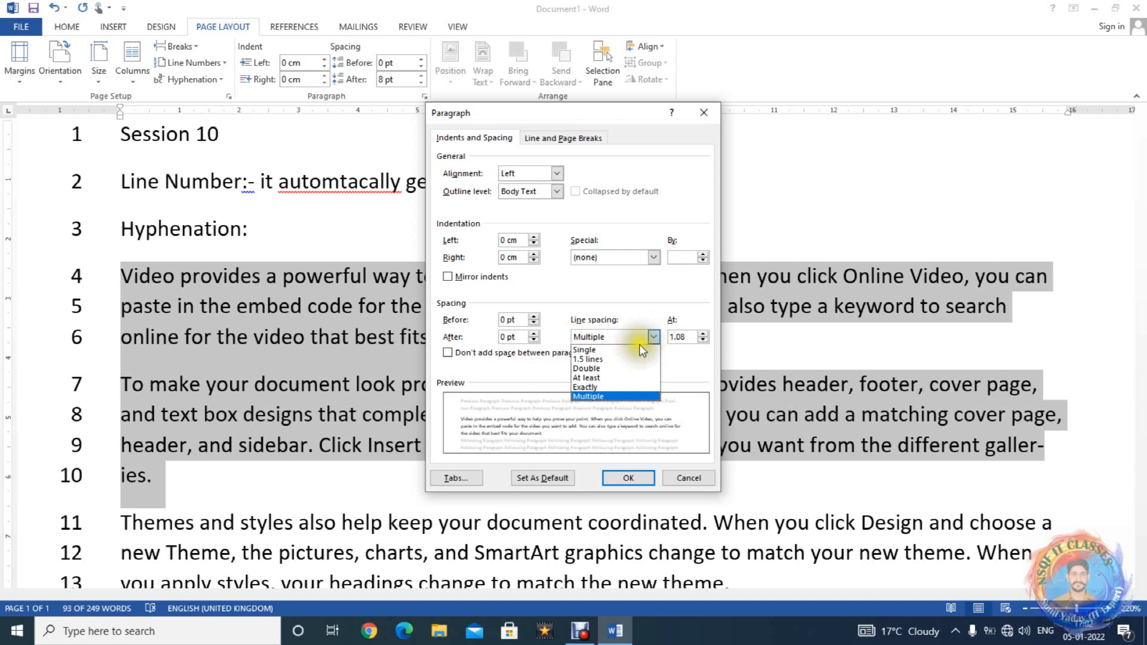
click(640, 344)
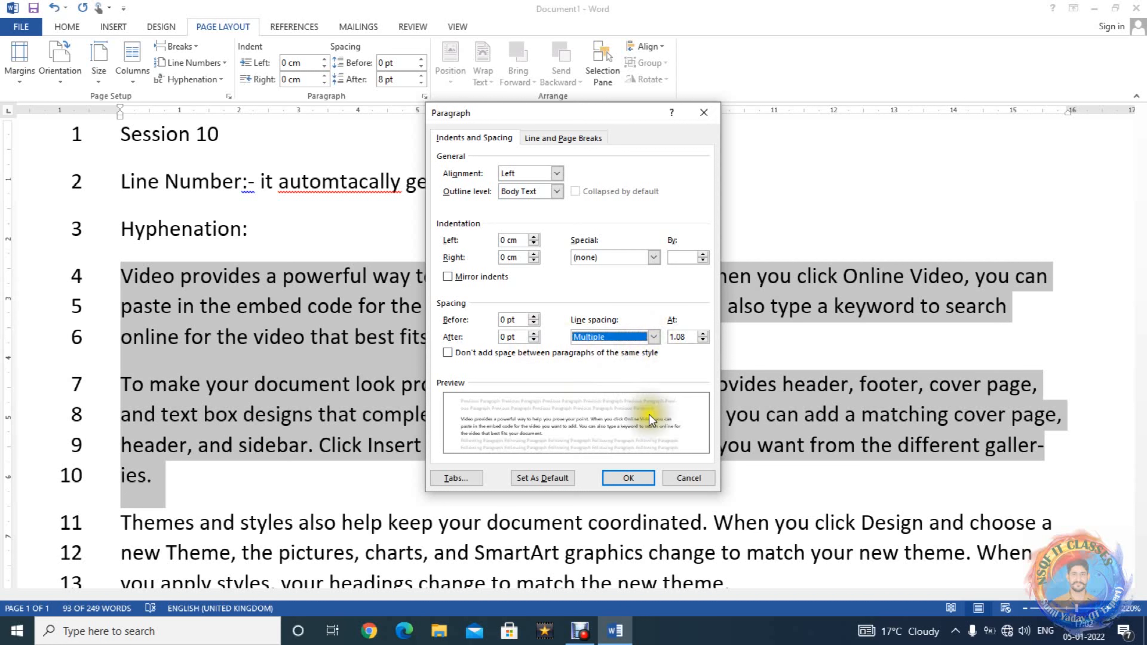
click(629, 475)
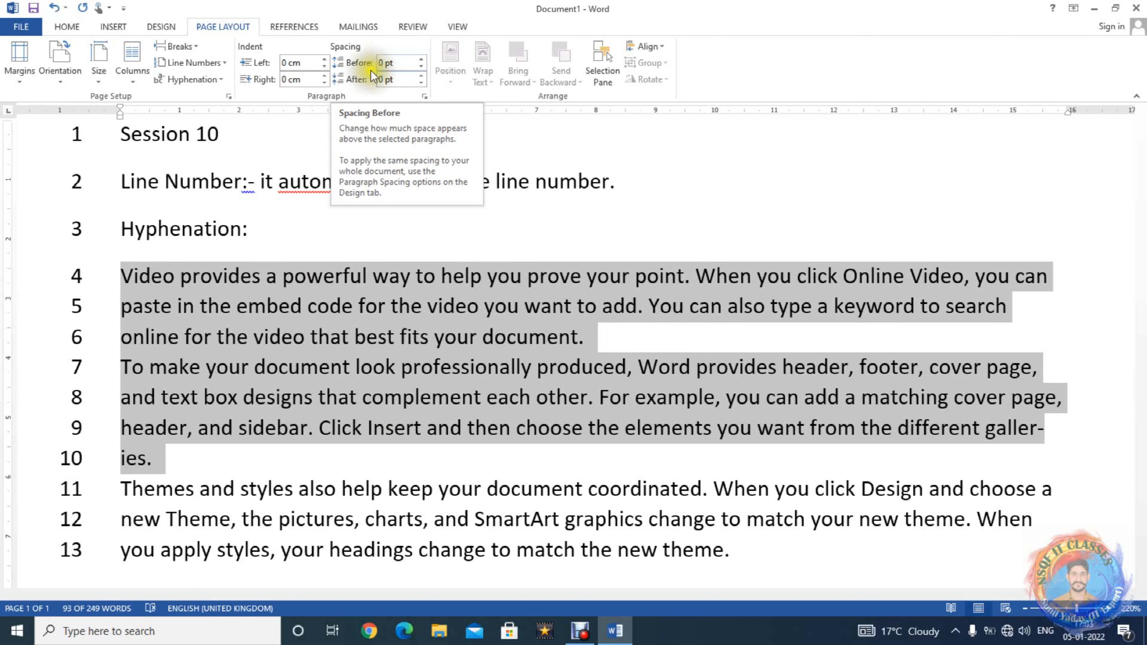
- Insert the picture WIN_20210904_20_55_19_Pro from the Camera Roll folder on a new line below the Hyphenation heading
click(317, 240)
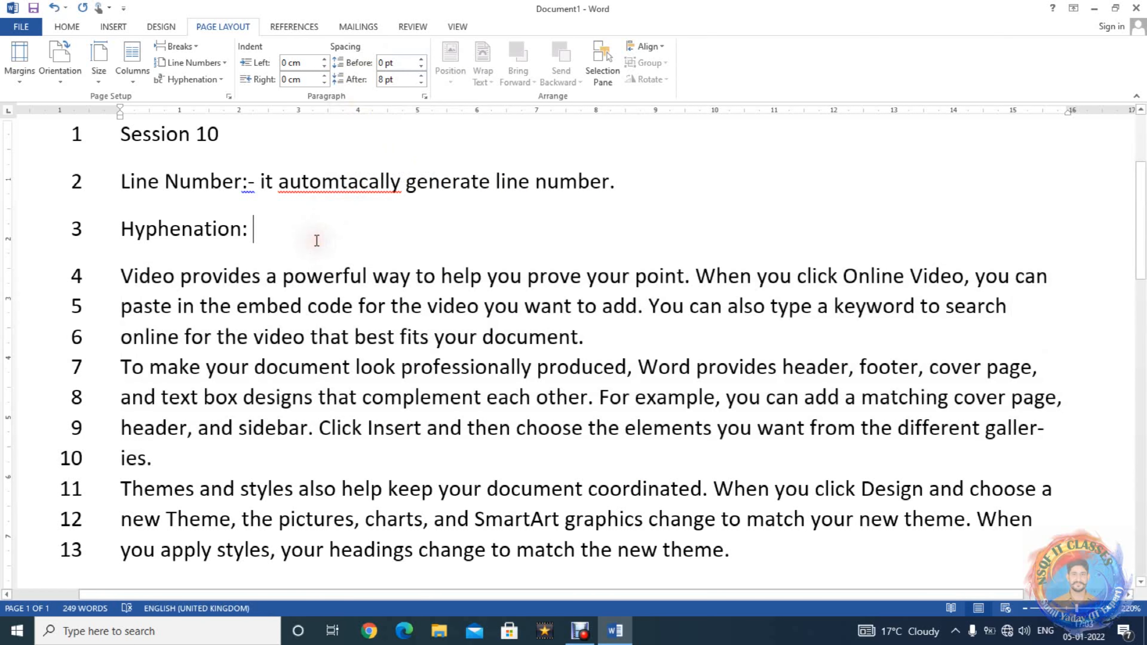
key(Return)
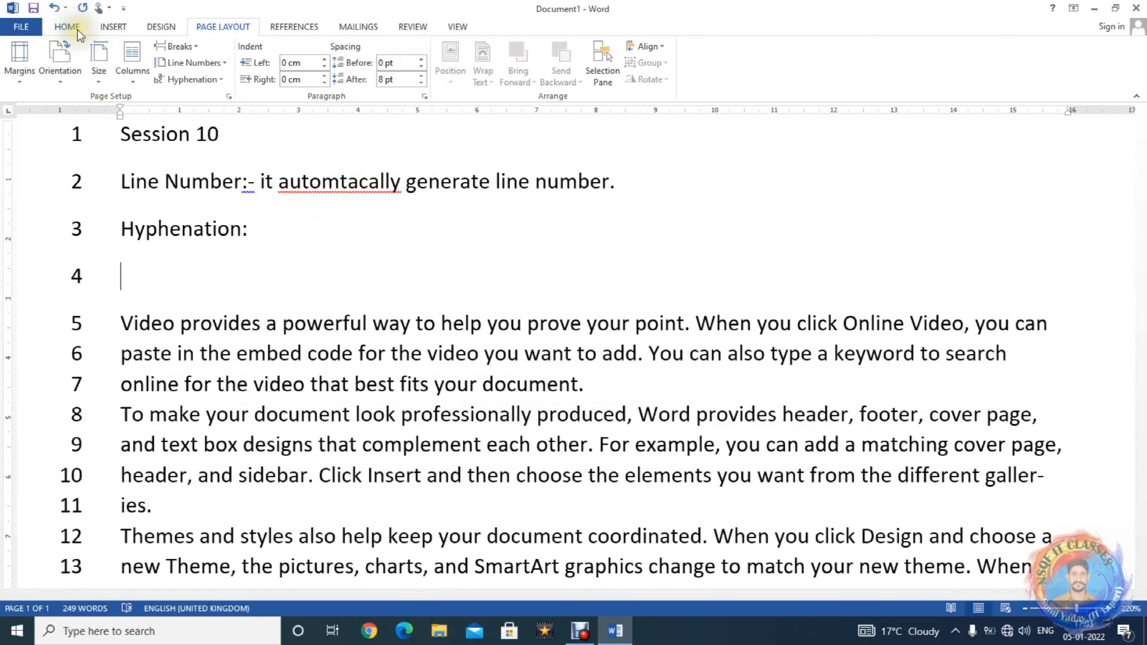
click(111, 31)
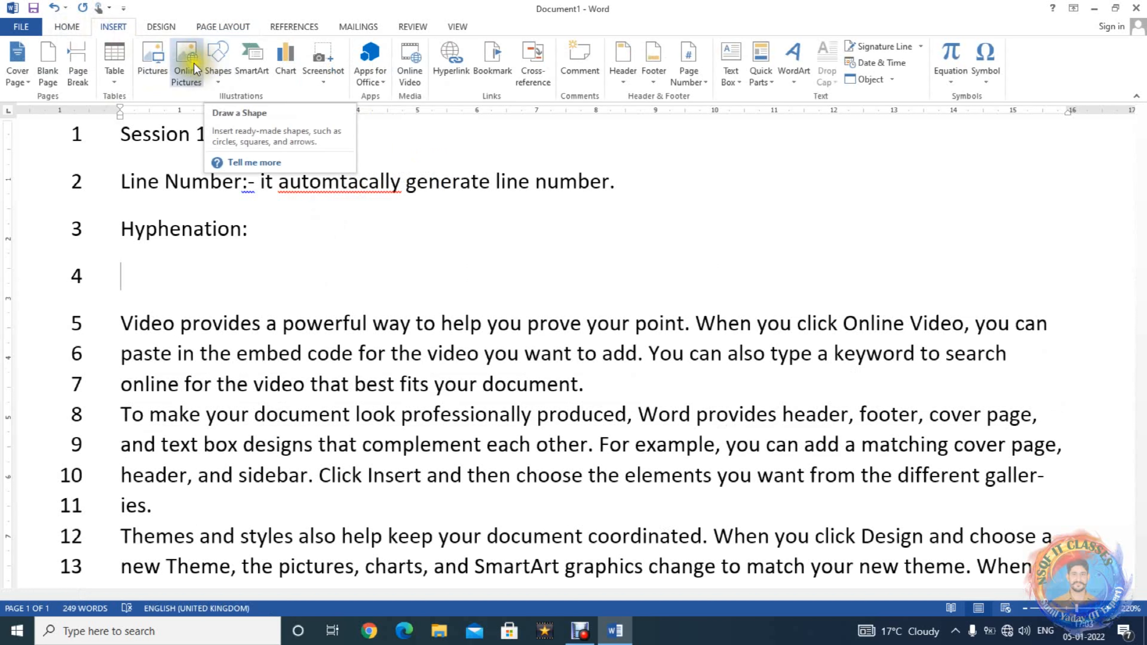
click(201, 74)
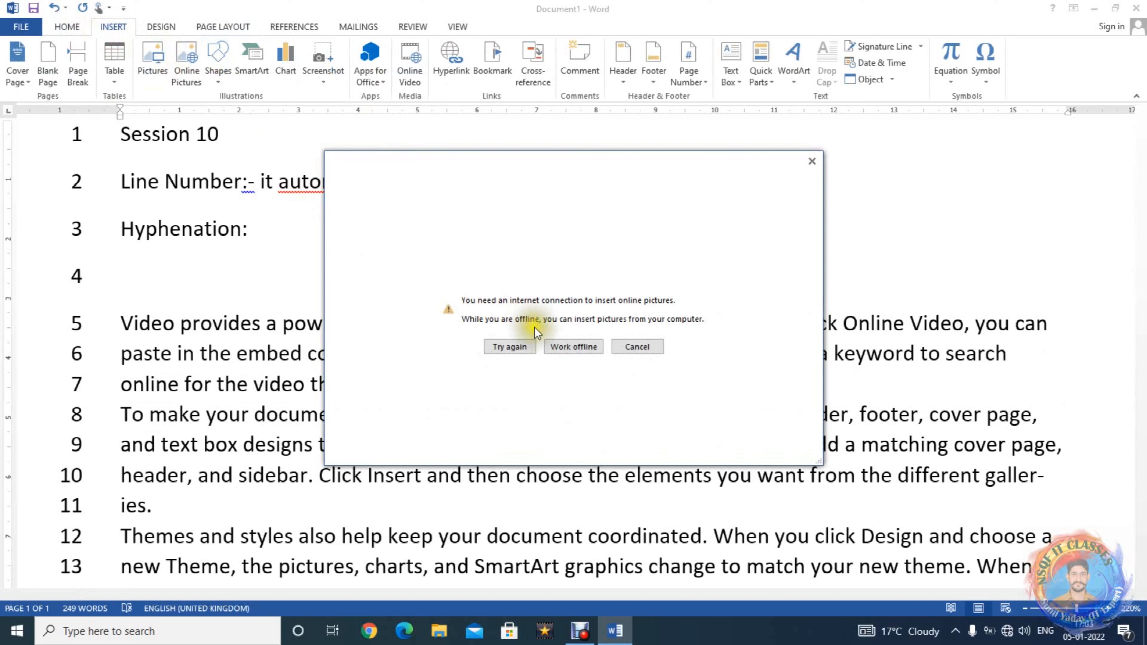
click(562, 350)
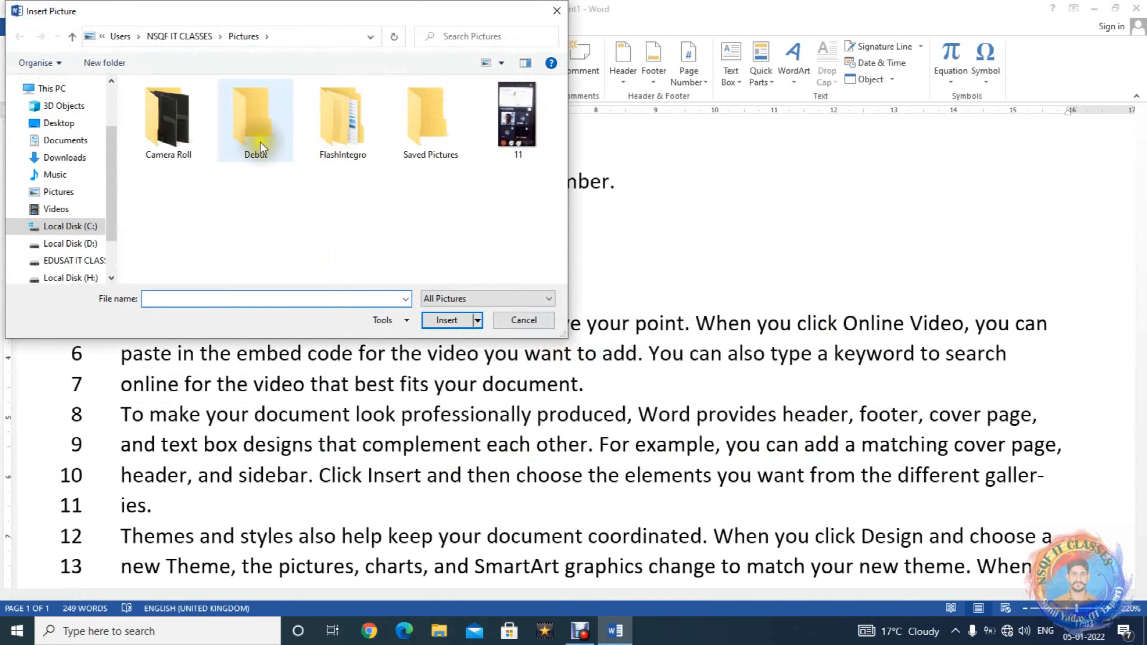
click(181, 119)
double_click(180, 118)
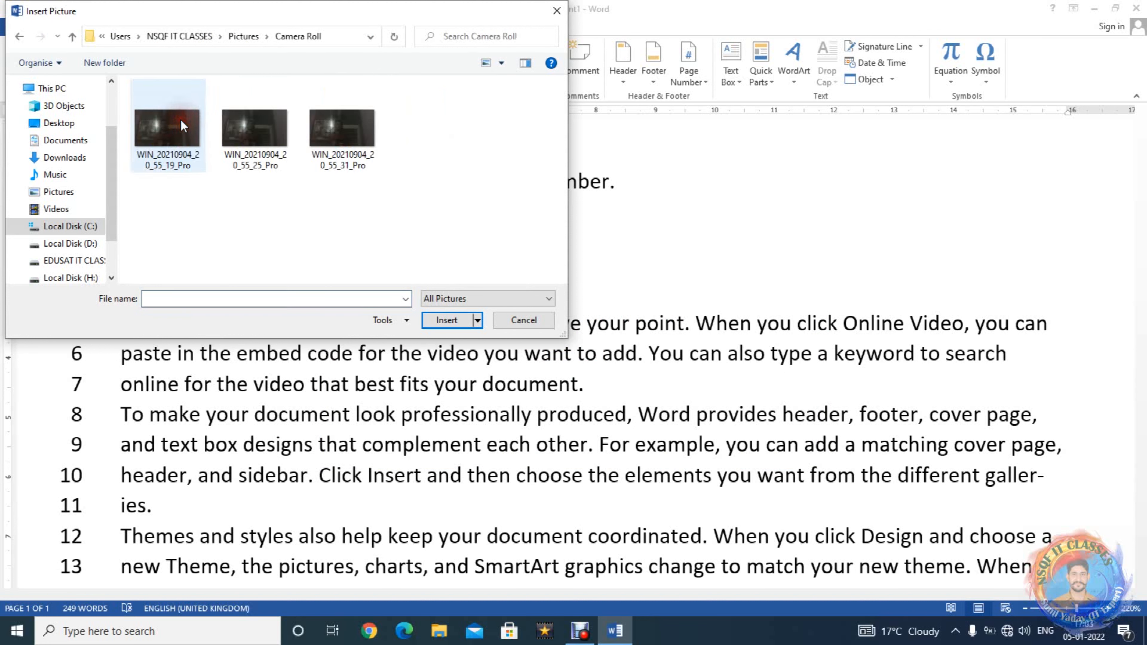
double_click(180, 119)
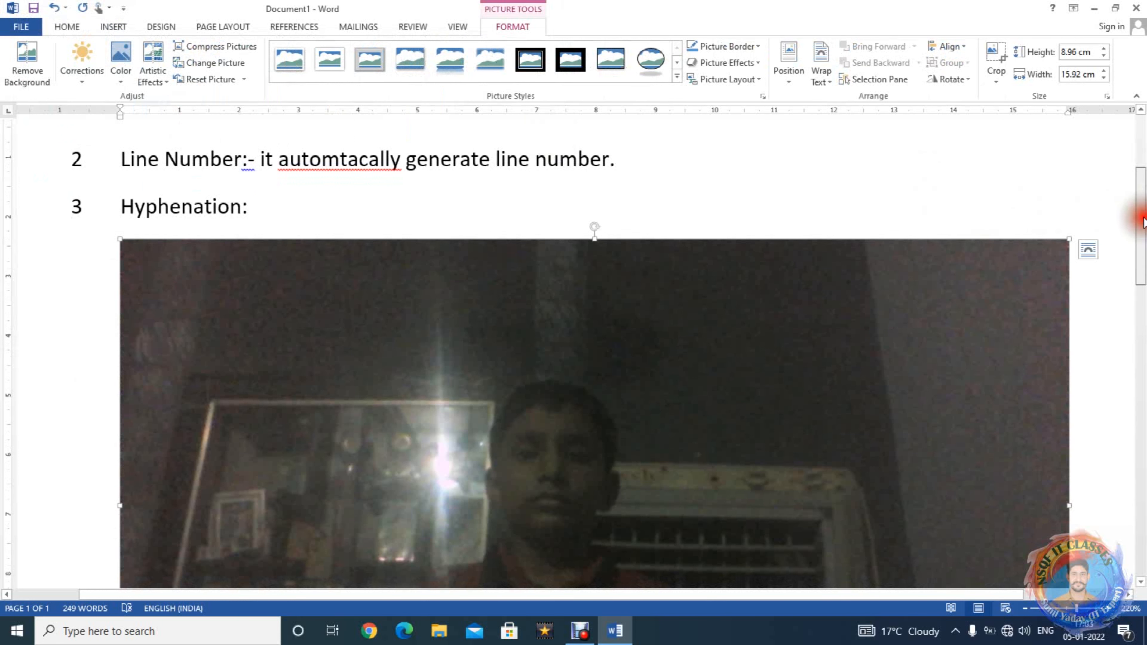
mouse_move(1138, 185)
mouse_down()
mouse_move(1145, 270)
mouse_move(1142, 187)
mouse_up()
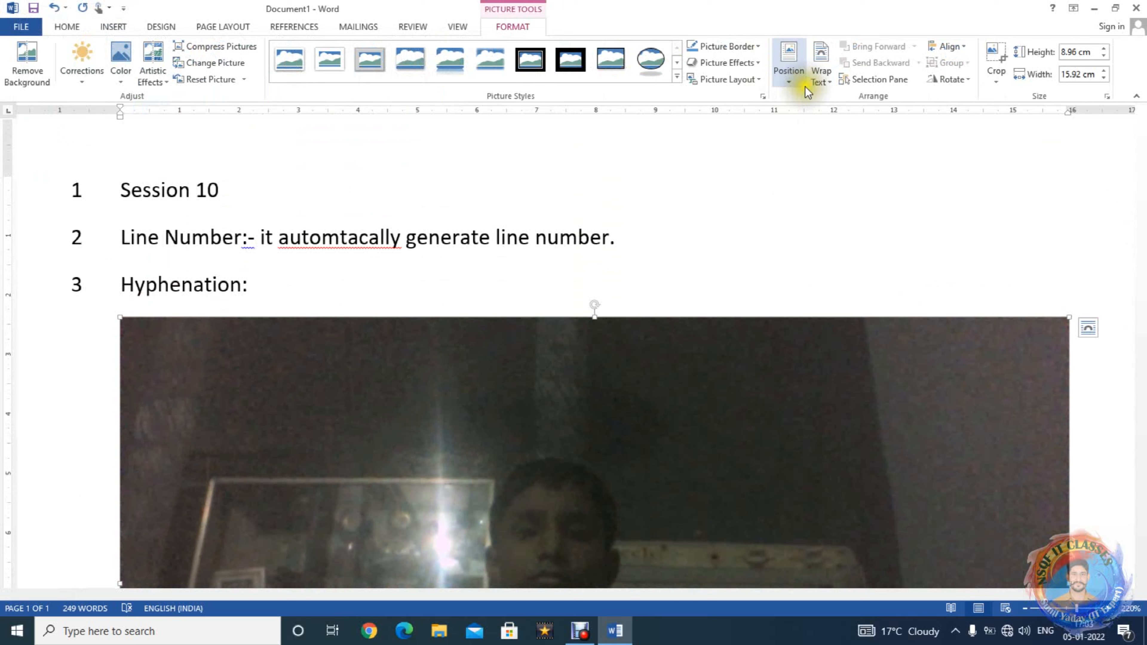
- Set the picture's text wrapping to Behind Text and return it to In Line with Text
click(825, 84)
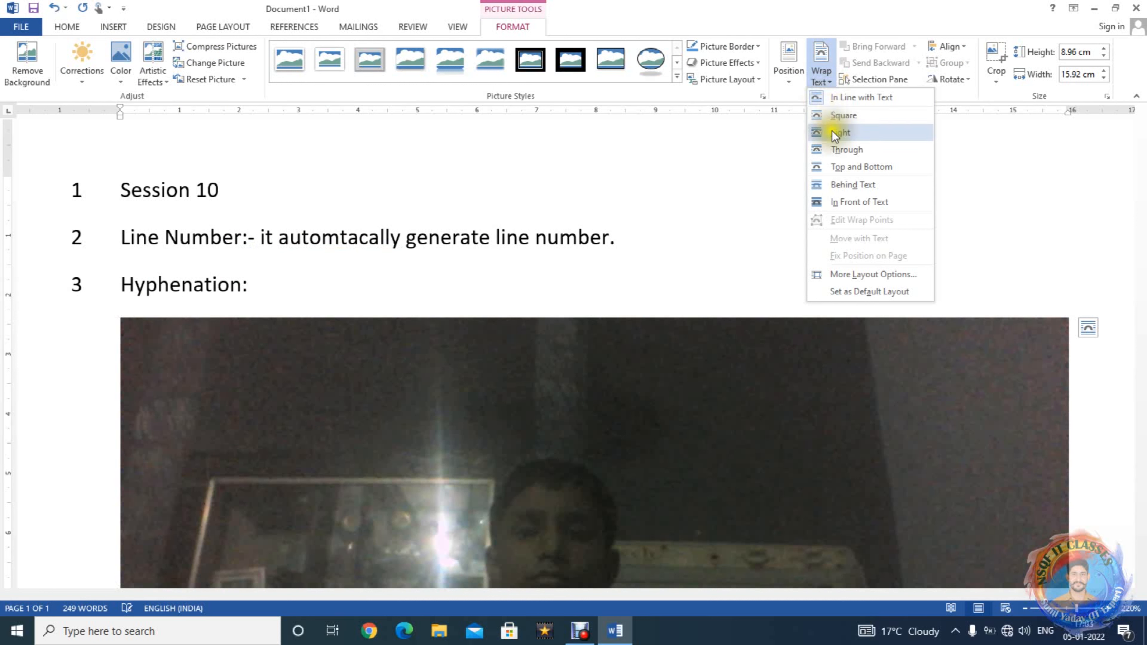
click(837, 186)
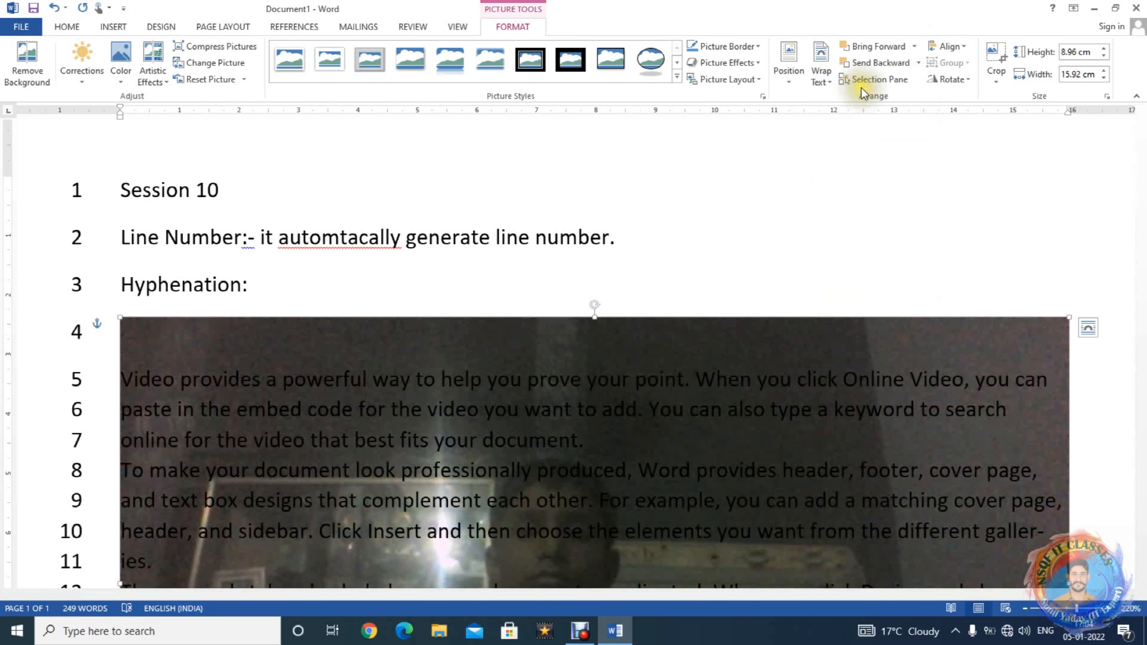
click(829, 79)
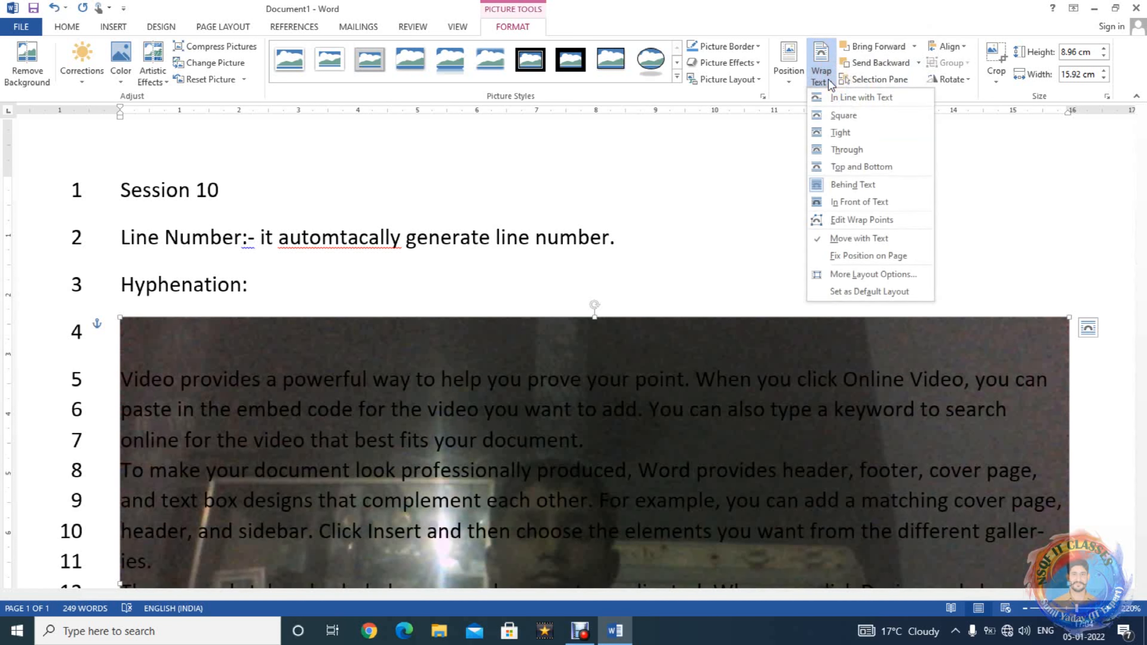
click(836, 97)
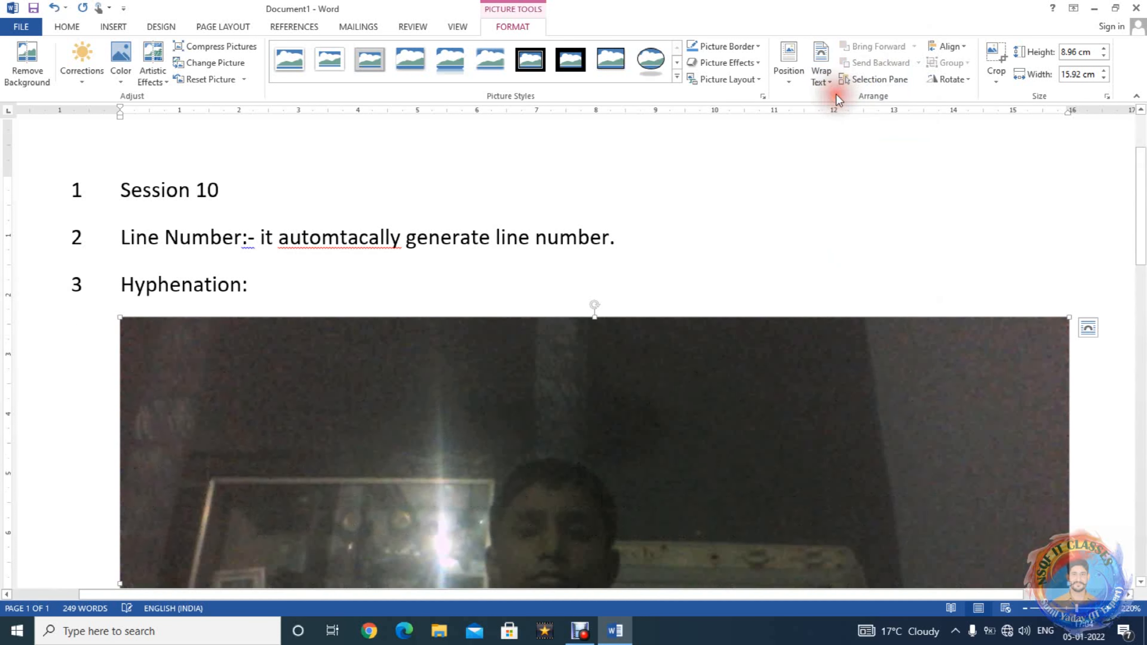
click(836, 95)
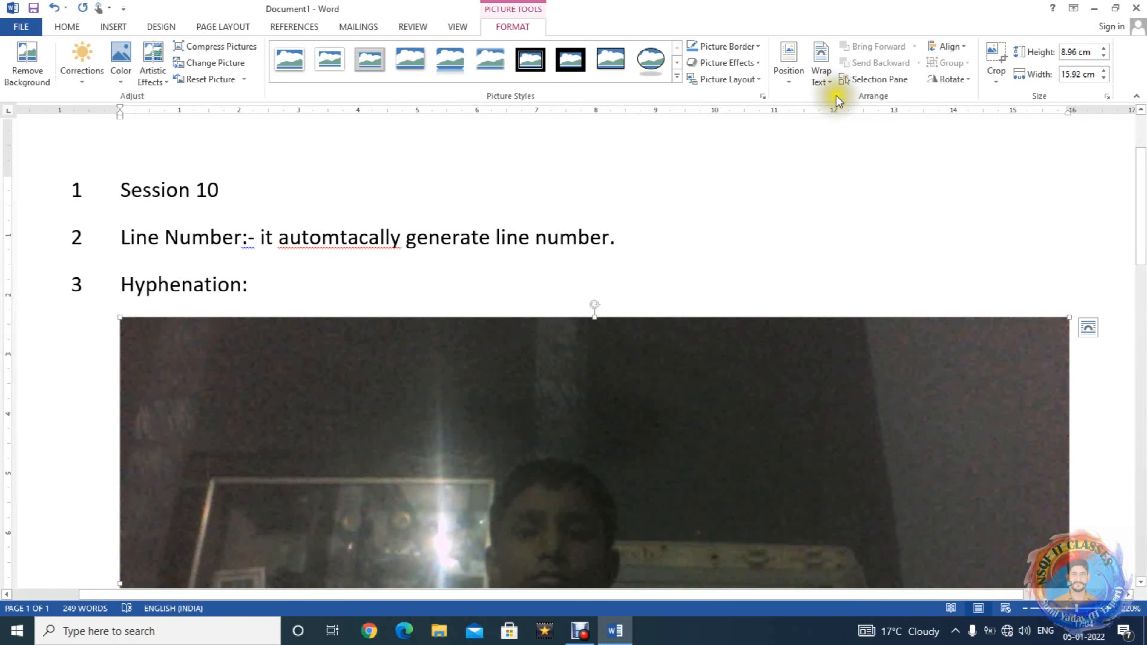
- Set the text wrapping of the inserted picture to Square
click(829, 79)
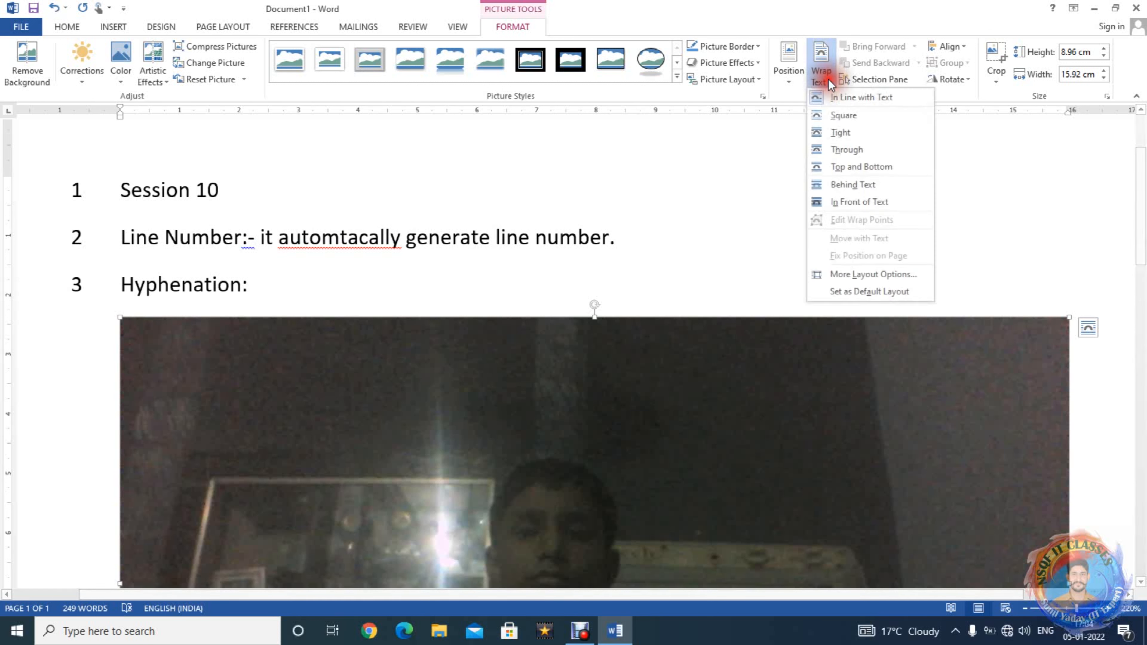
click(836, 114)
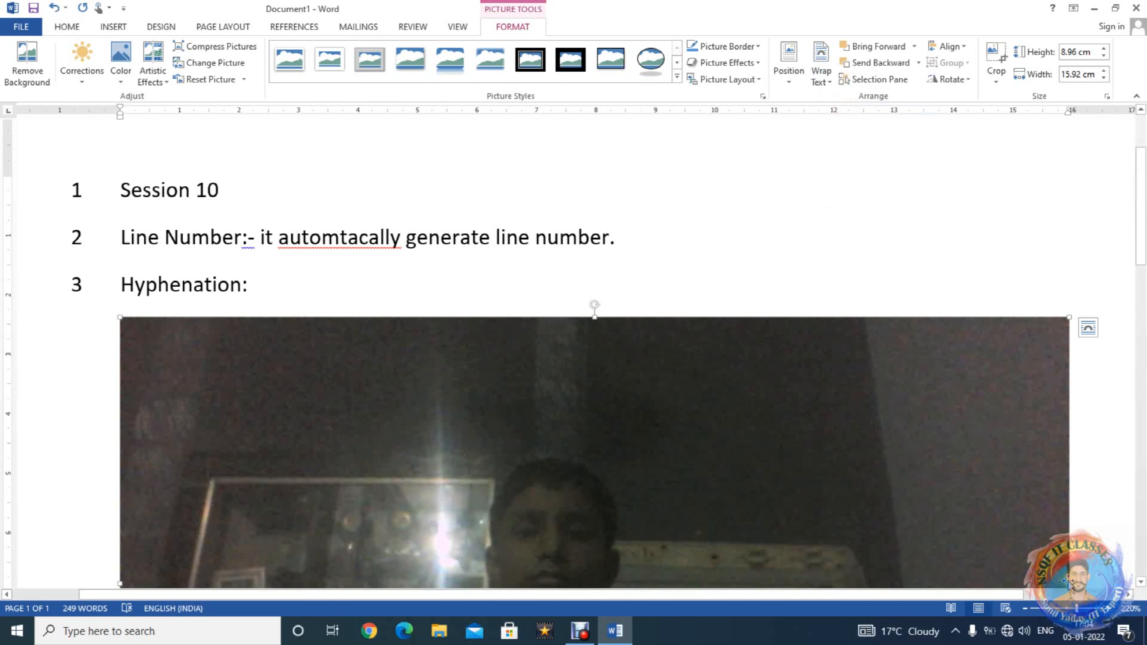
- Shrink the picture to about 6.65 cm wide and 4.77 cm high and move it into the middle of the lower paragraphs
scroll(1061, 430, down, 5)
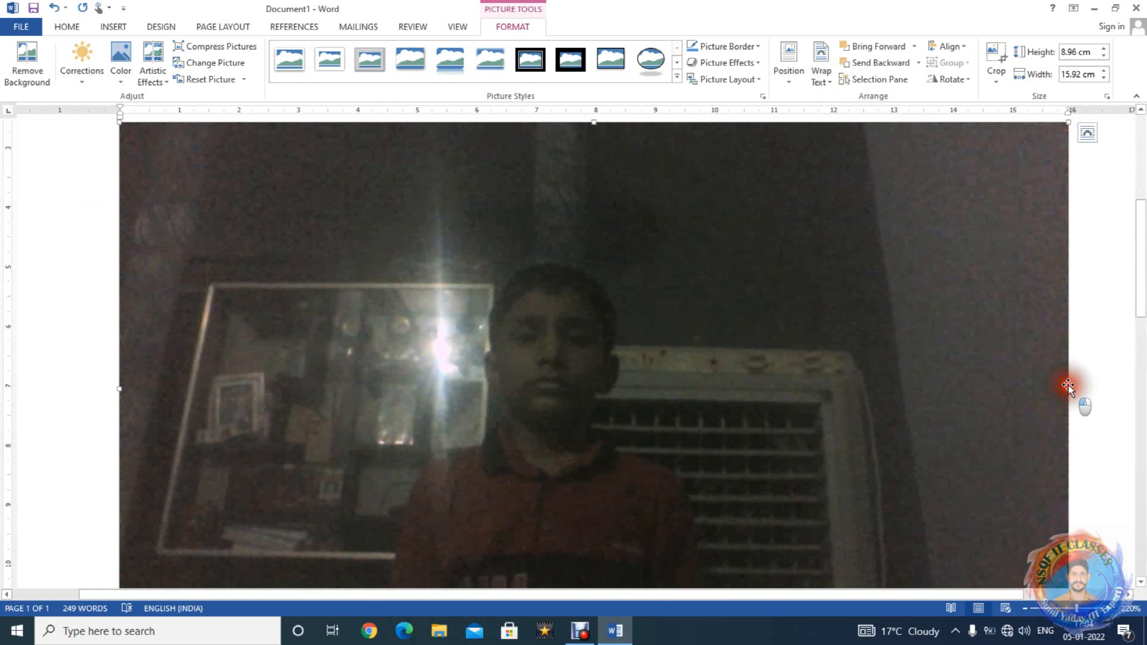
drag(1069, 385, 516, 376)
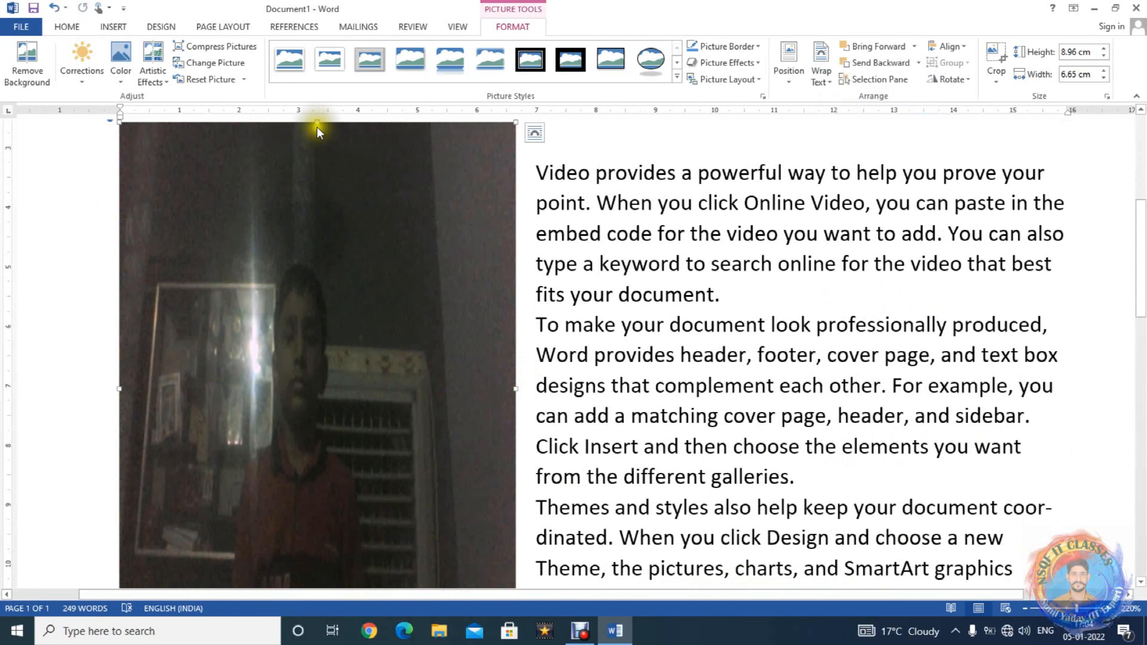
drag(318, 121, 519, 7)
scroll(333, 380, down, 3)
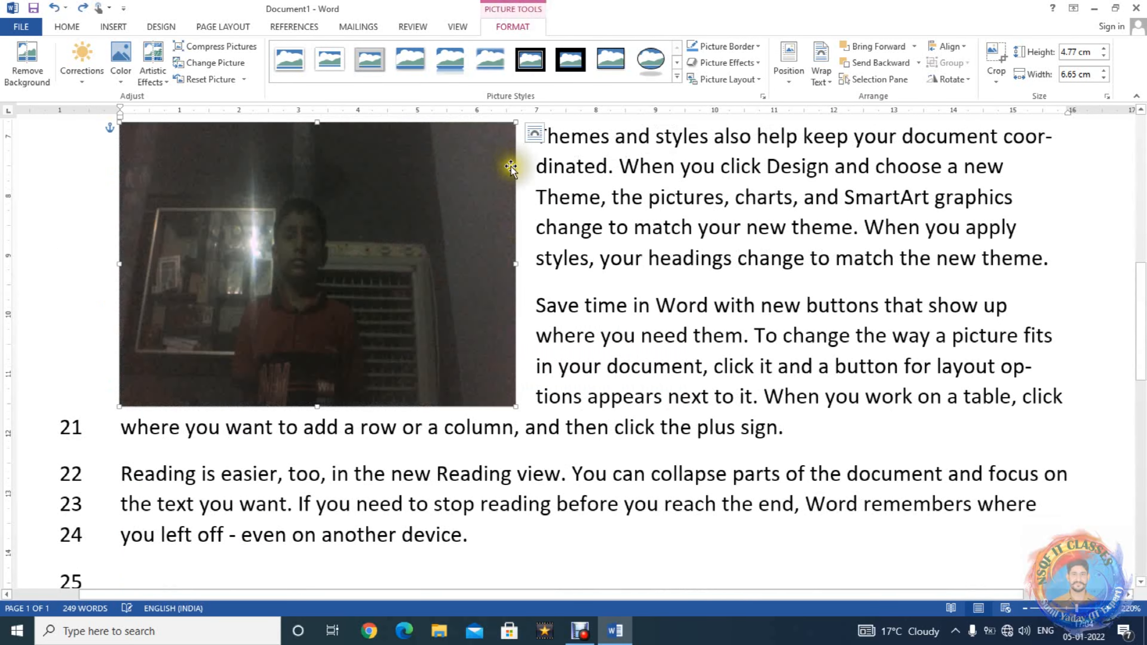
drag(391, 235, 636, 299)
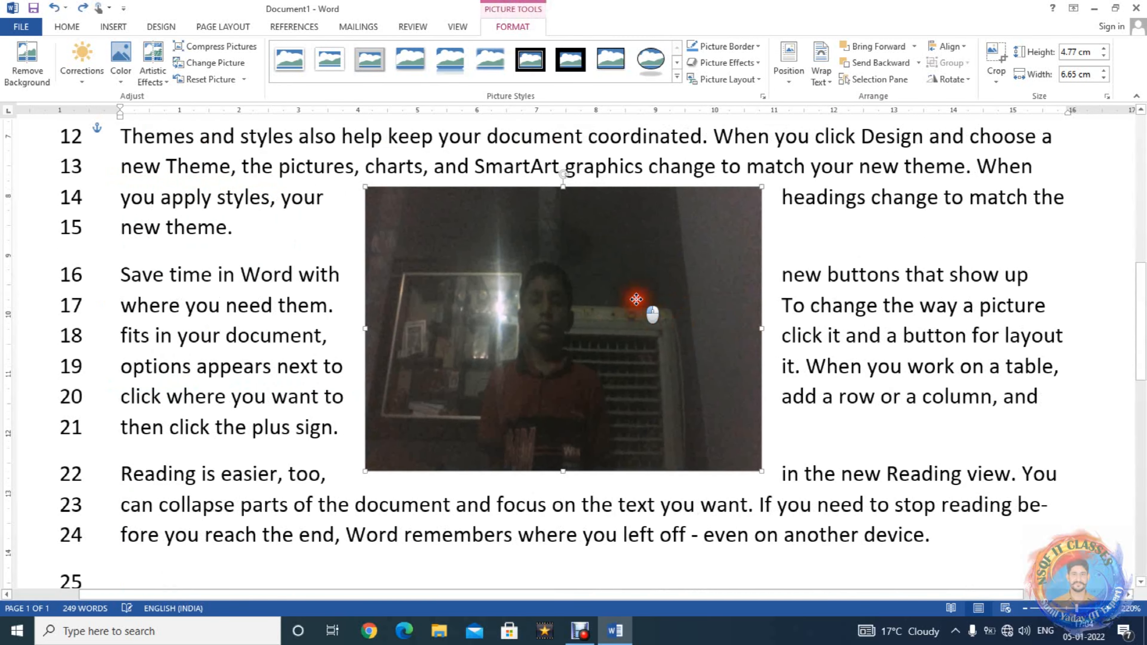
- Set the picture's wrapping to Through and move its upper-left wrap point inward over the picture
click(829, 81)
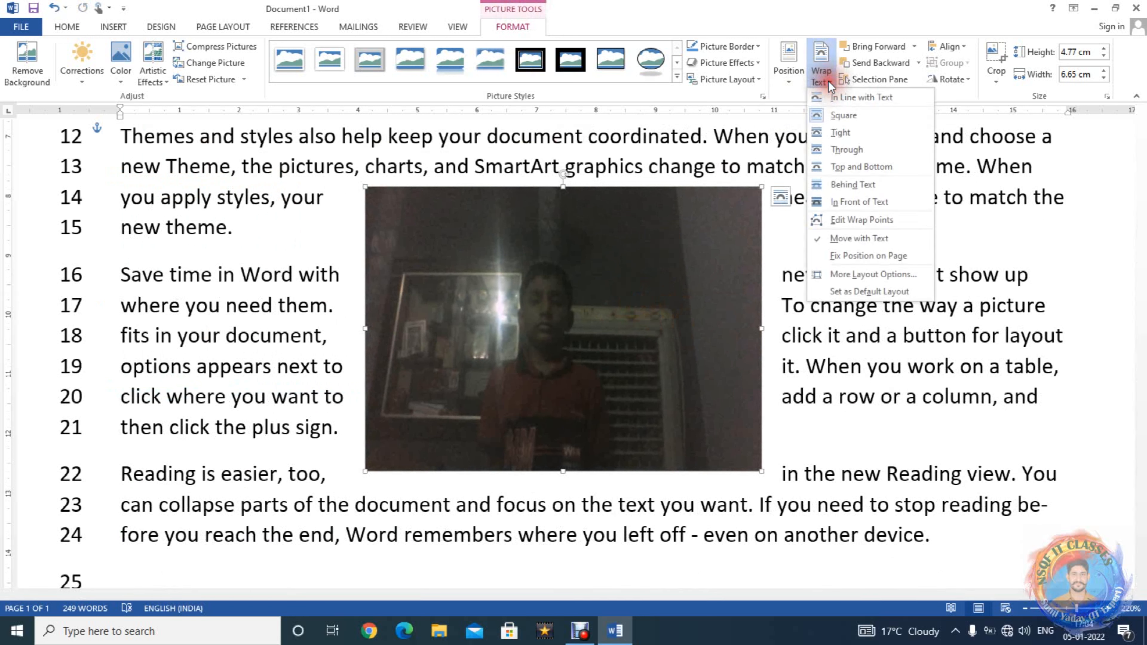
click(837, 150)
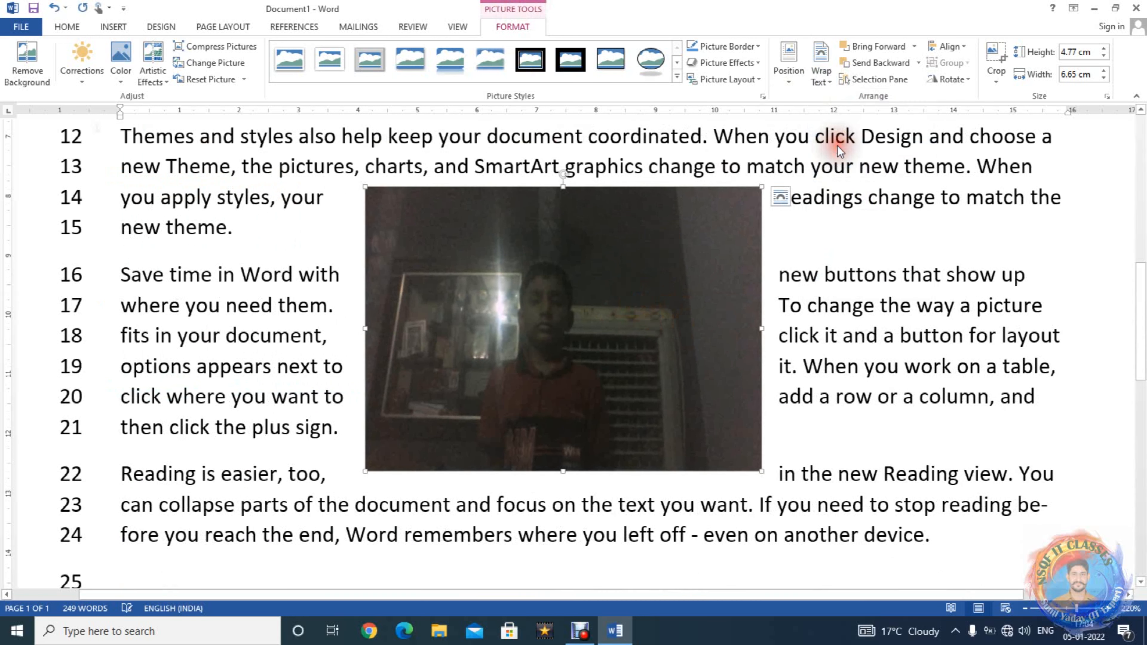
click(824, 82)
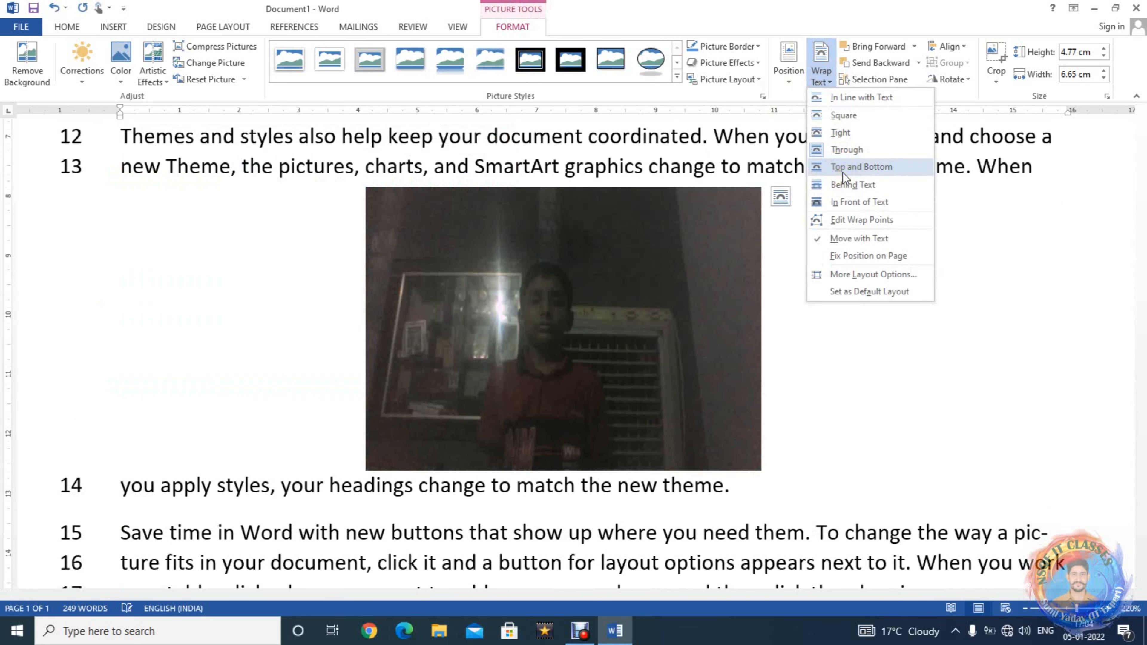
click(848, 220)
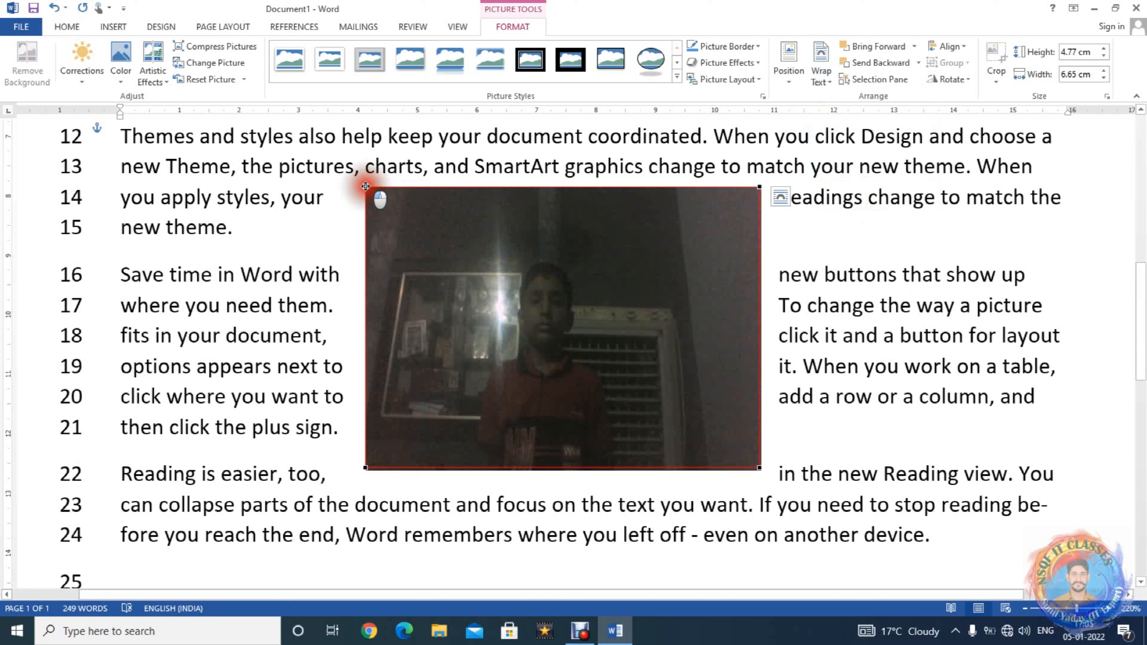
drag(366, 187, 521, 233)
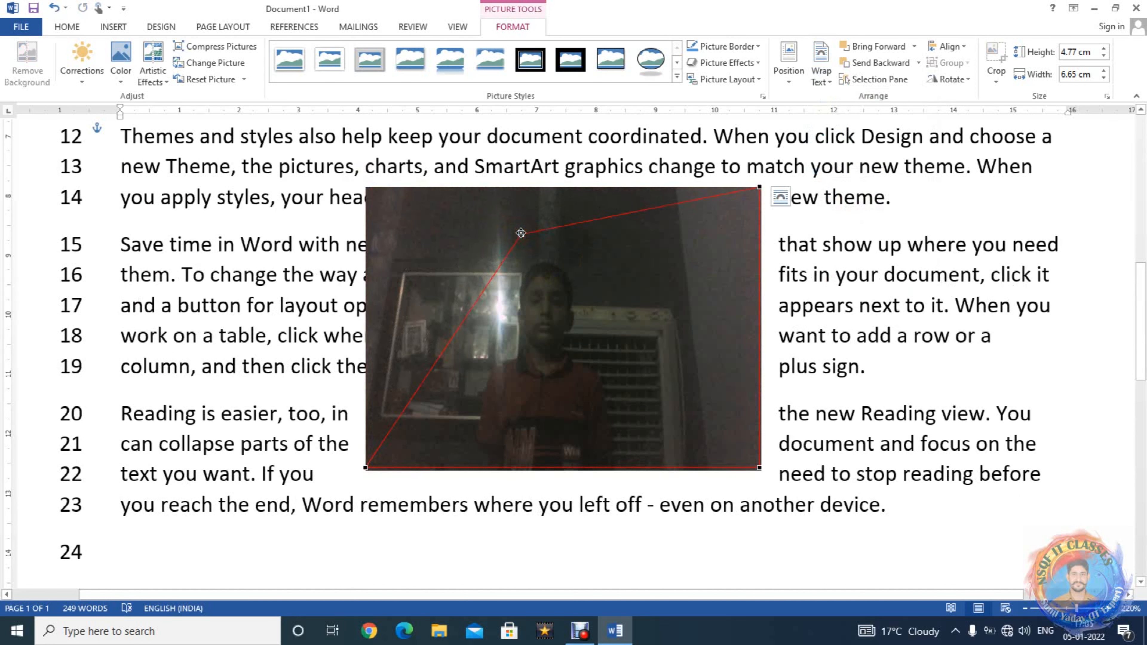
- Place the picture behind the text and deselect it by putting the cursor in the "Save time in Word" paragraph
click(817, 82)
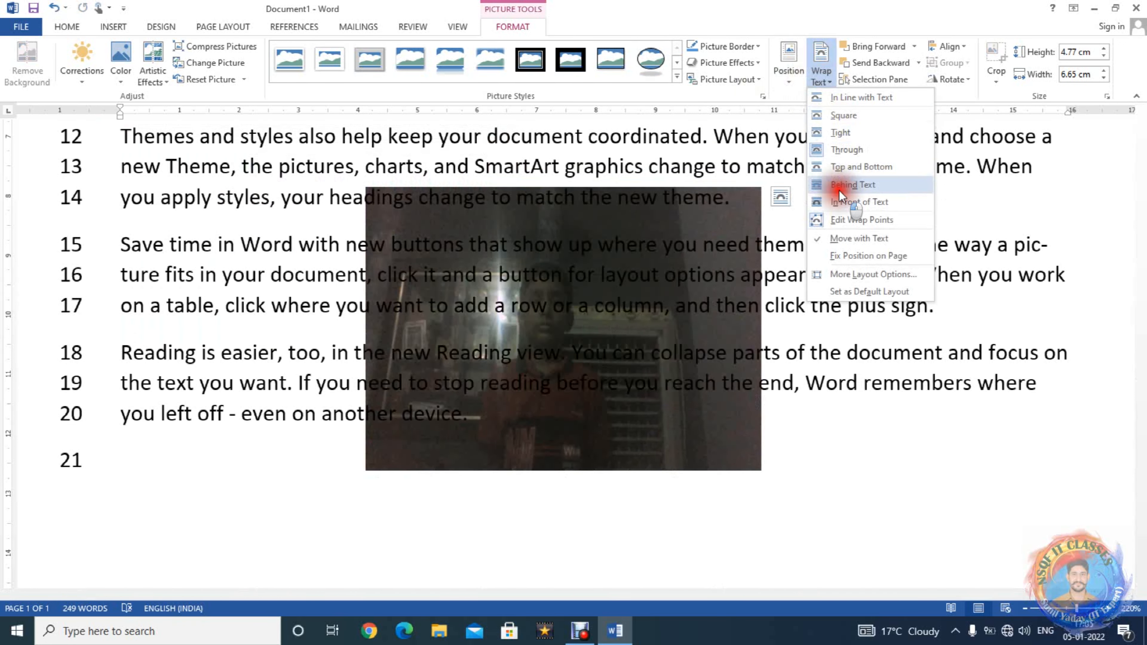
click(839, 190)
click(578, 242)
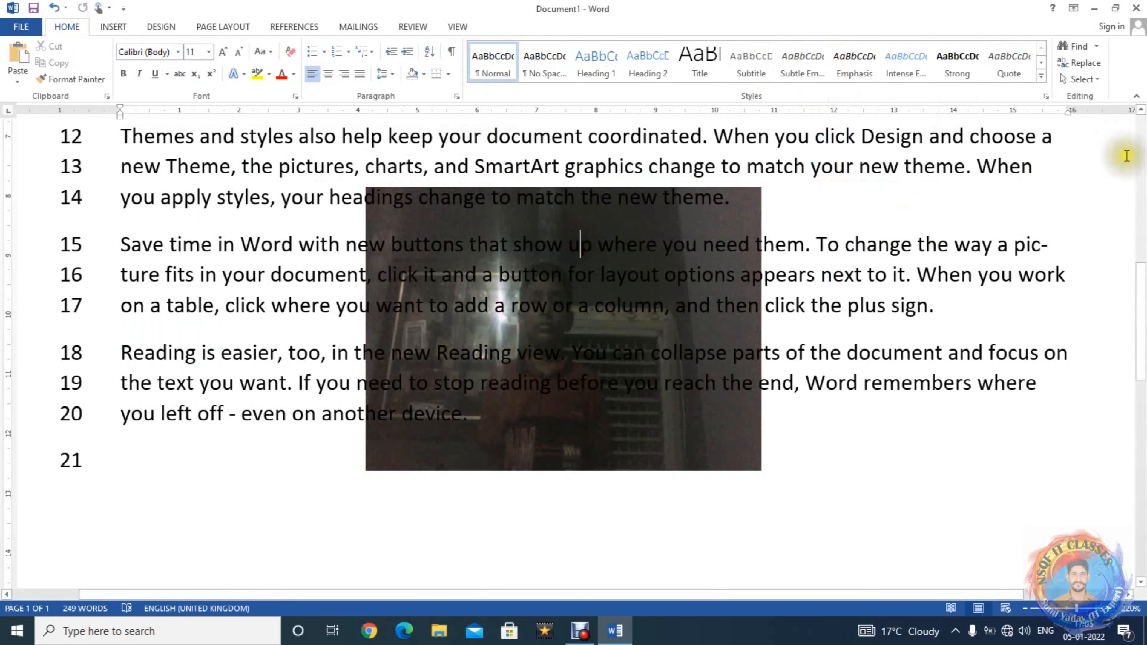
- Return to the Session 10 heading and open the page layout commands
scroll(1139, 158, up, 5)
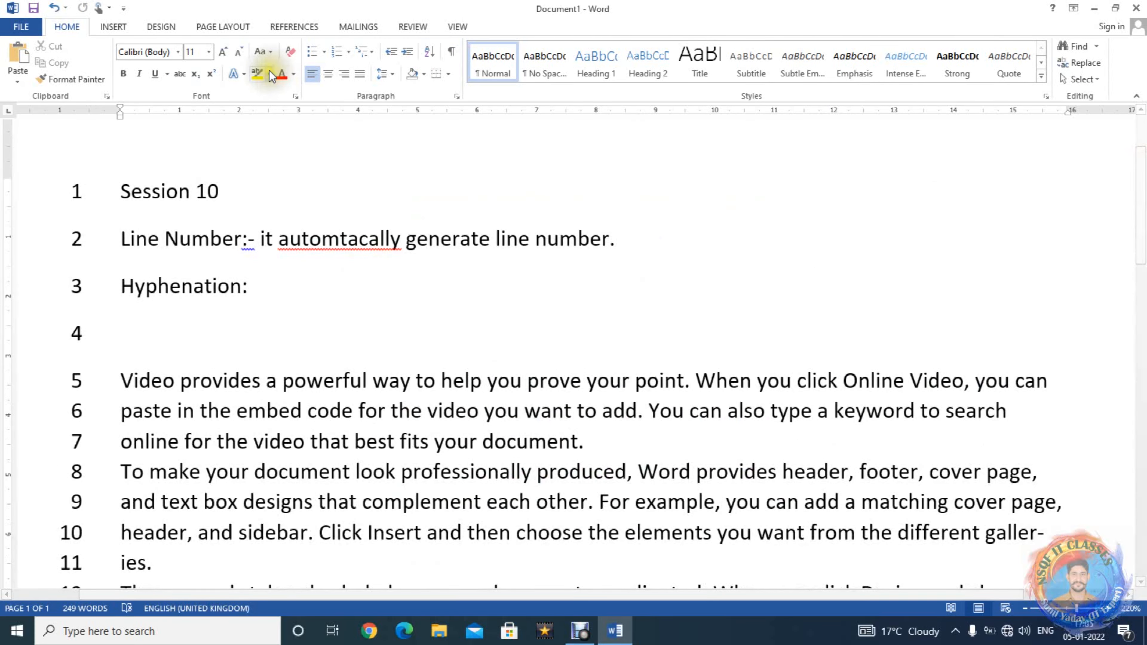
click(230, 26)
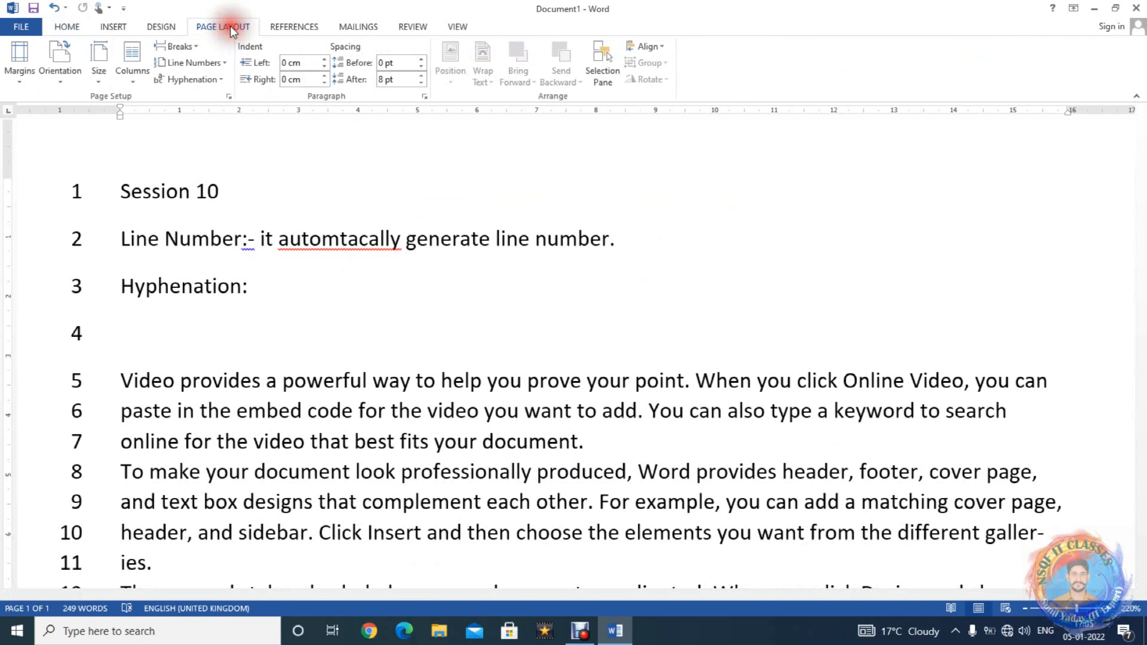